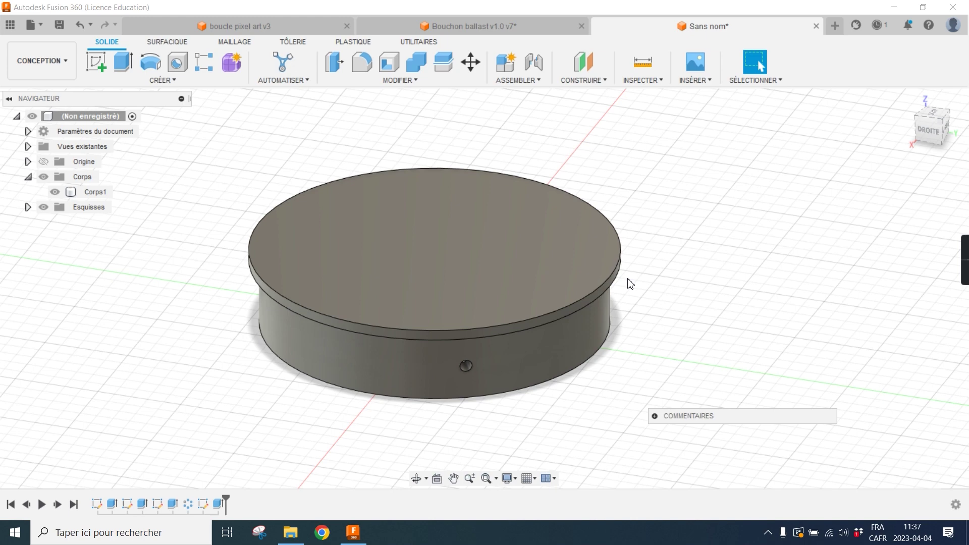
Create a section analysis of the round cap on the YZ origin plane with zero offset and hatching shown.
{"action": "left_click", "coordinate": [519, 254]}
{"action": "middle_click_drag", "start_coordinate": [519, 253], "coordinate": [768, 236], "text": "shift"}
{"action": "key", "text": "Escape"}
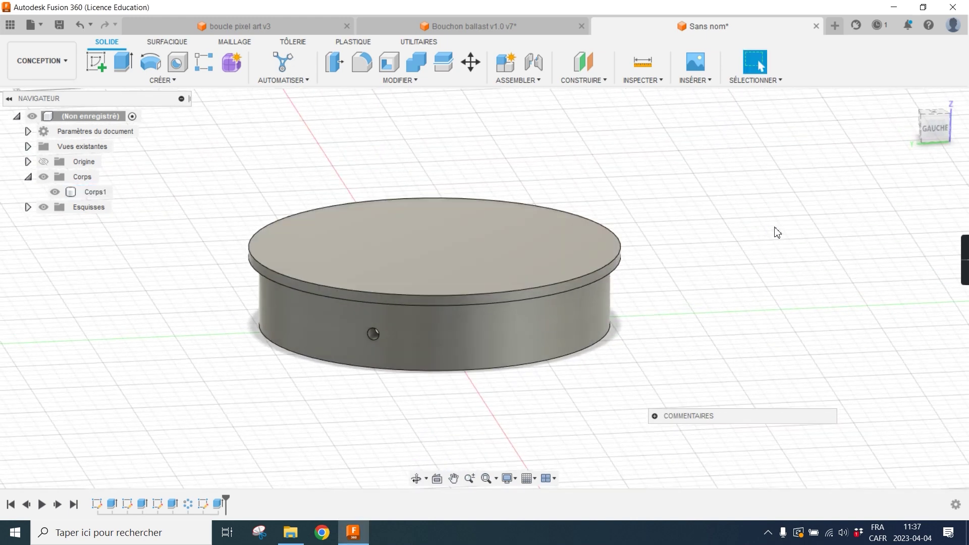
{"action": "left_click", "coordinate": [643, 77]}
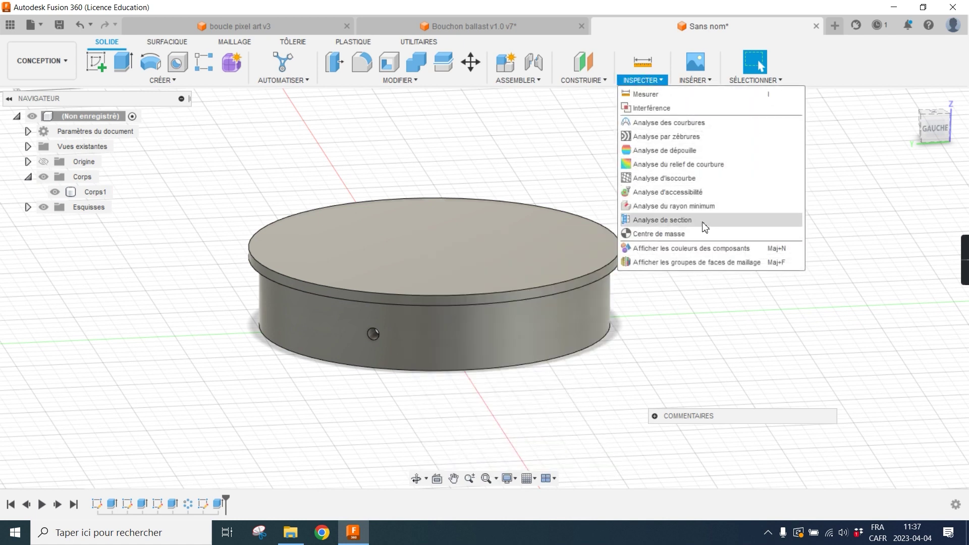
{"action": "left_click", "coordinate": [699, 221]}
{"action": "middle_click_drag", "start_coordinate": [416, 335], "coordinate": [408, 306], "text": "shift"}
{"action": "left_click", "coordinate": [406, 306]}
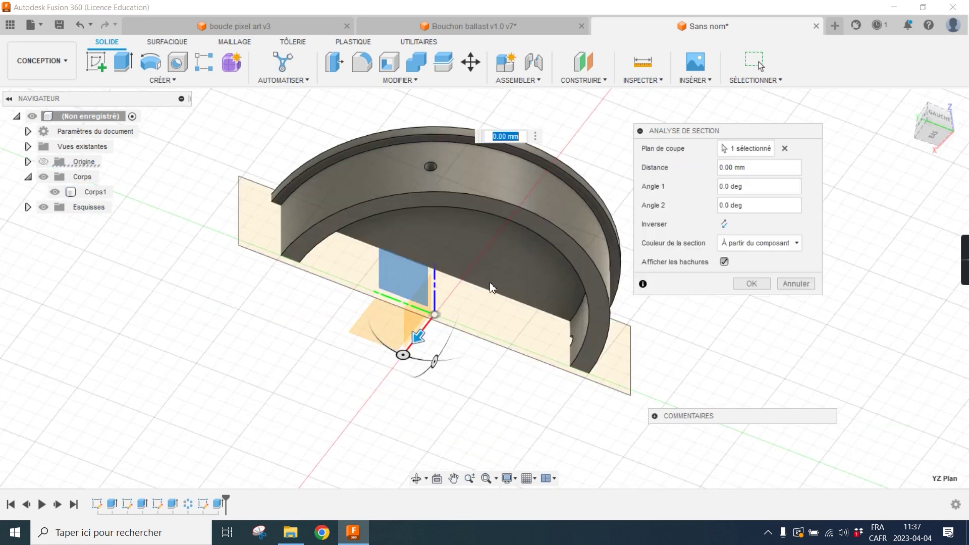
{"action": "left_click", "coordinate": [752, 283]}
Examine the sectioned cap's top flange, side walls and radial holes up close.
{"action": "middle_click_drag", "start_coordinate": [737, 288], "coordinate": [508, 310], "text": "shift"}
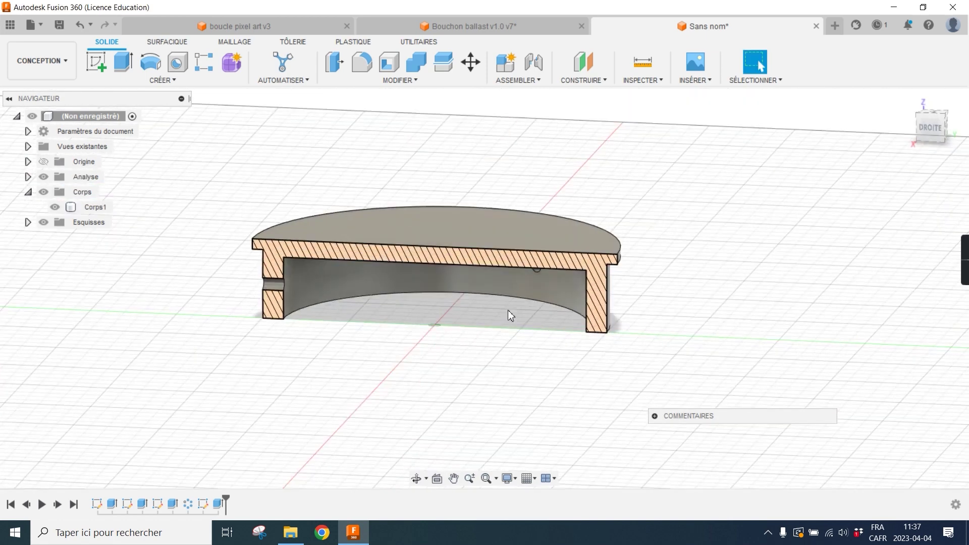
{"action": "scroll", "coordinate": [316, 259], "scroll_direction": "up", "scroll_amount": 2}
{"action": "scroll", "coordinate": [714, 290], "scroll_direction": "up", "scroll_amount": 2}
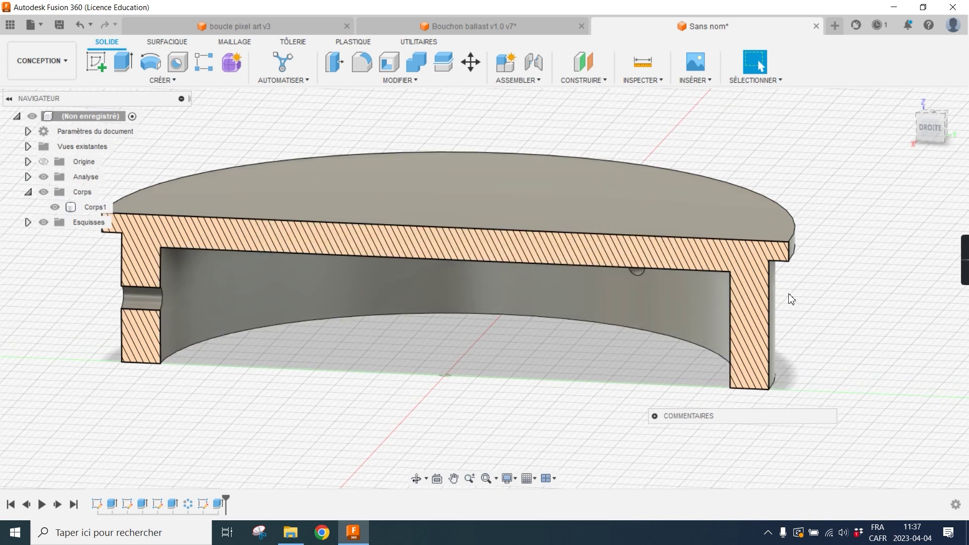
{"action": "middle_click_drag", "start_coordinate": [774, 403], "coordinate": [726, 402]}
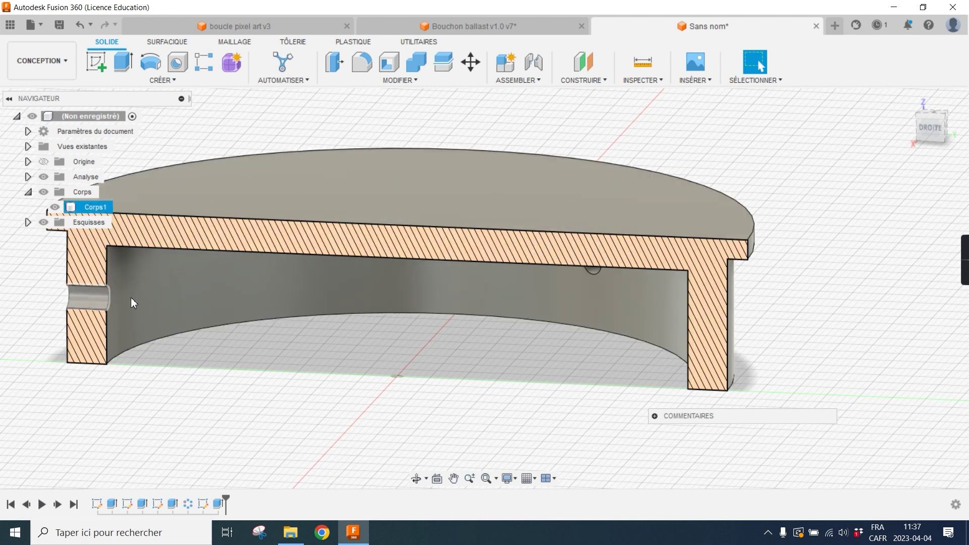
{"action": "middle_click_drag", "start_coordinate": [284, 310], "coordinate": [352, 297]}
{"action": "scroll", "coordinate": [456, 250], "scroll_direction": "down", "scroll_amount": 1}
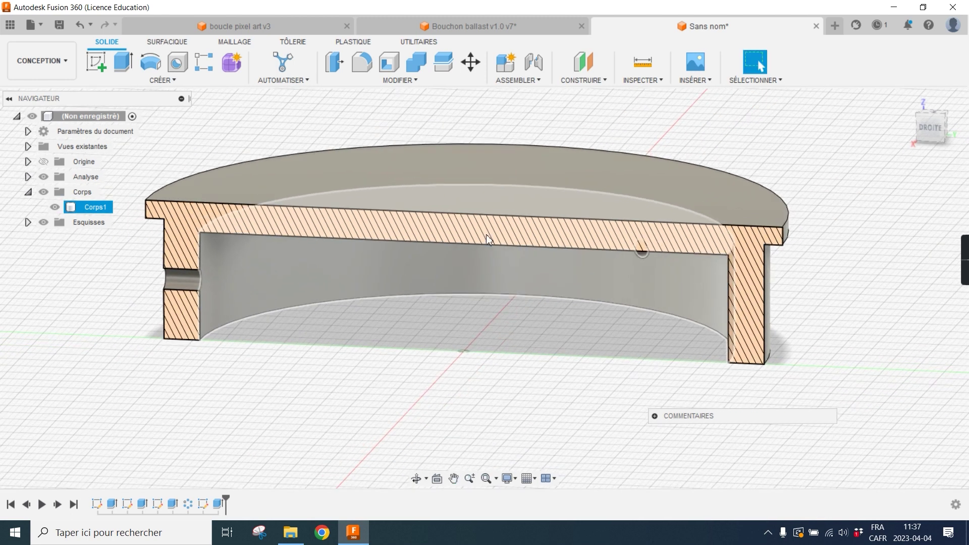
Create a new design and start a sketch on its YZ plane.
{"action": "left_click", "coordinate": [836, 27]}
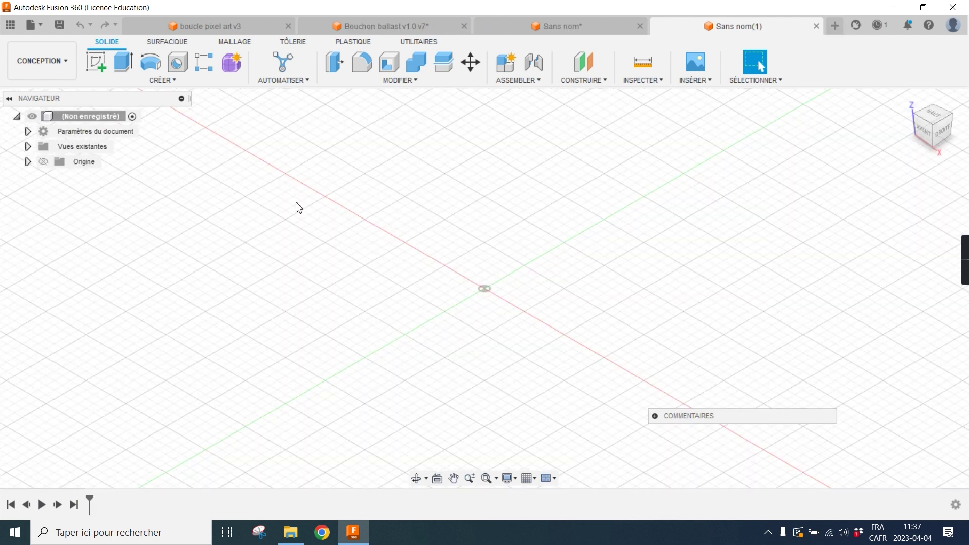
{"action": "left_click", "coordinate": [96, 63]}
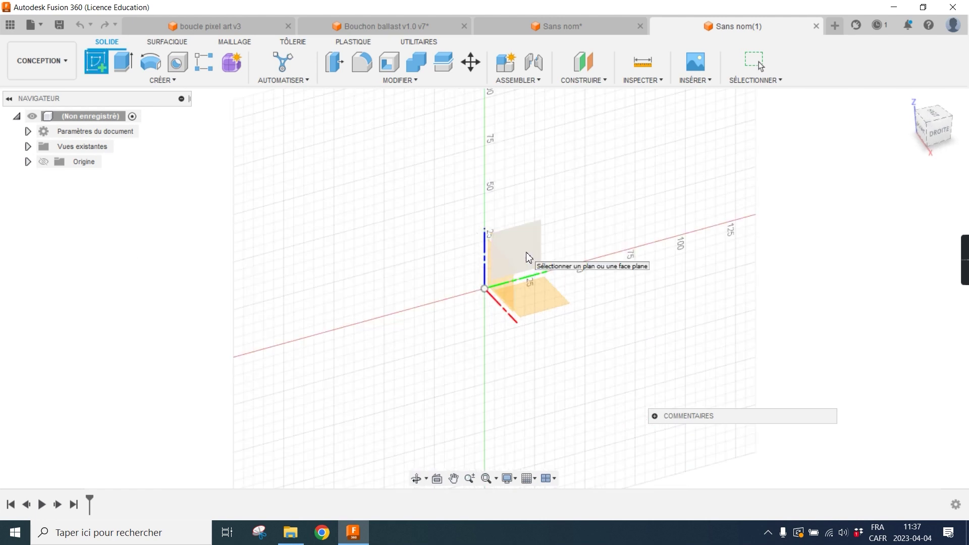
{"action": "left_click", "coordinate": [533, 237]}
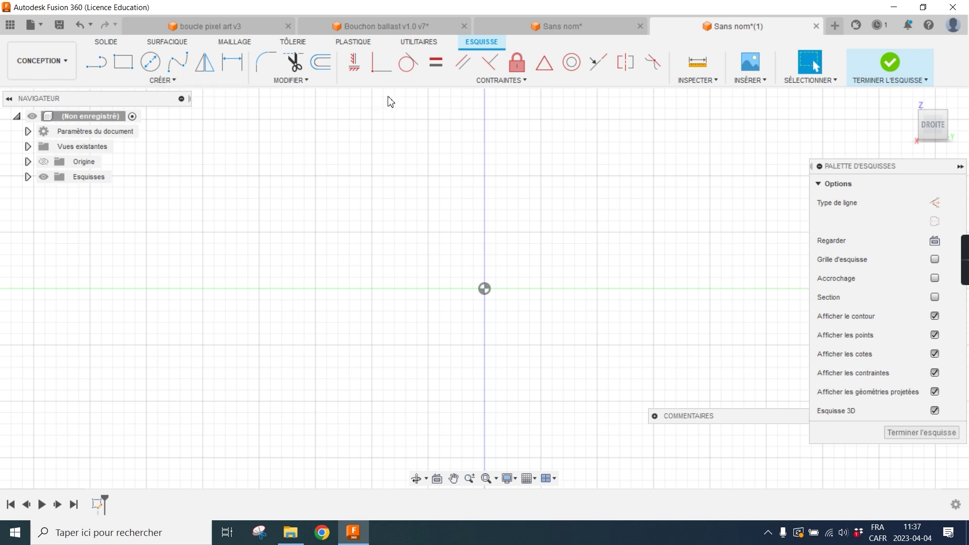
Examine the reference cap's cross-section from the side in the other design, and return to the new sketch.
{"action": "left_click", "coordinate": [592, 26]}
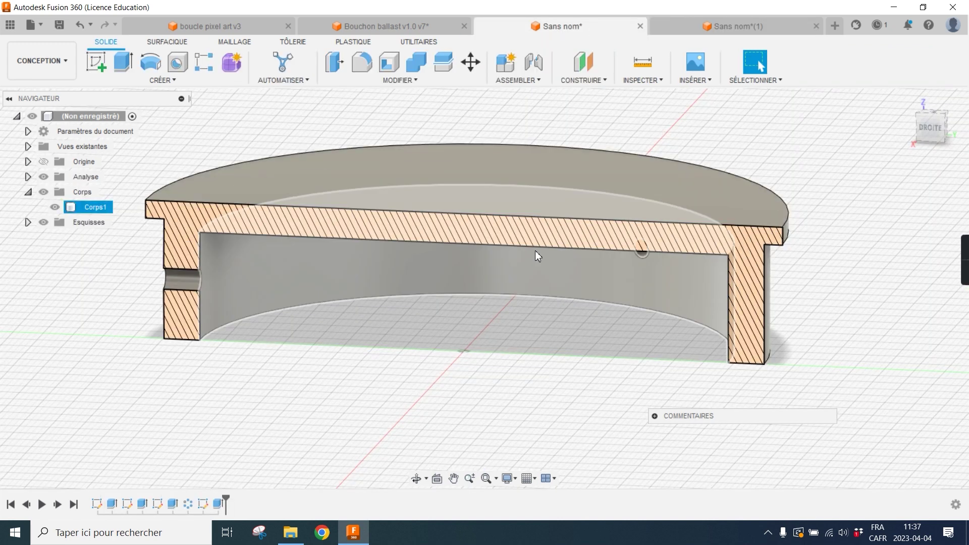
{"action": "middle_click_drag", "start_coordinate": [522, 244], "coordinate": [536, 234], "text": "shift"}
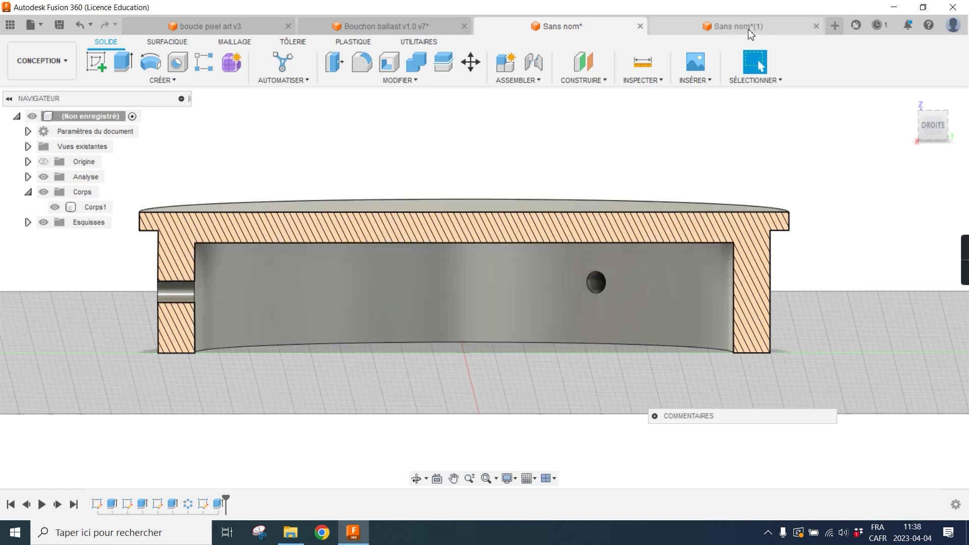
{"action": "left_click", "coordinate": [737, 26]}
Draw a vertical line up from the origin and a perpendicular top line about 149 mm long from its upper end.
{"action": "left_click", "coordinate": [96, 62]}
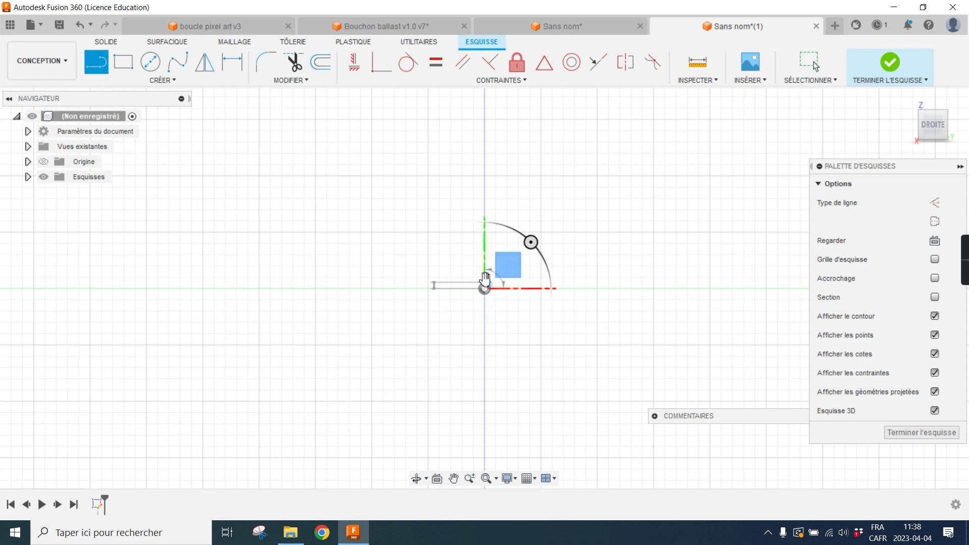
{"action": "left_click", "coordinate": [484, 195]}
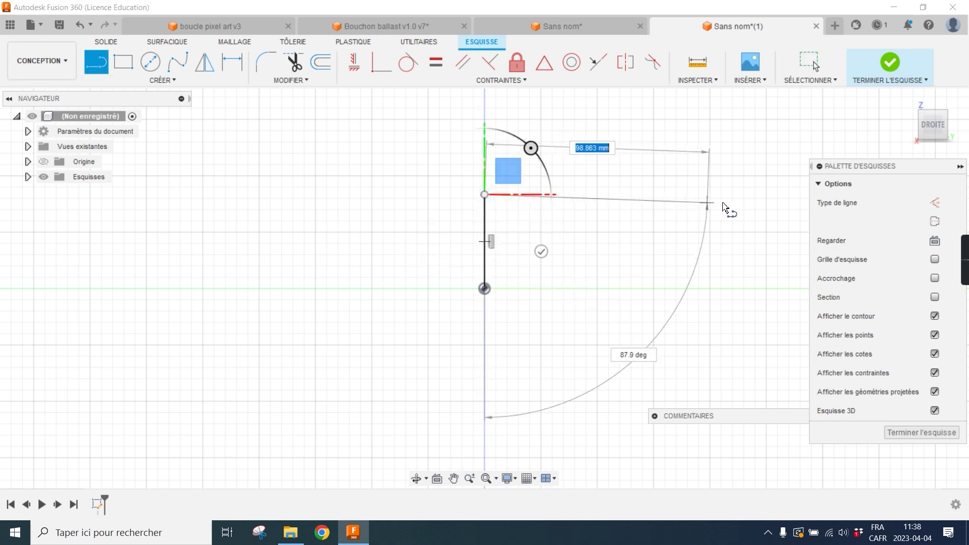
{"action": "scroll", "coordinate": [784, 198], "scroll_direction": "down", "scroll_amount": 2}
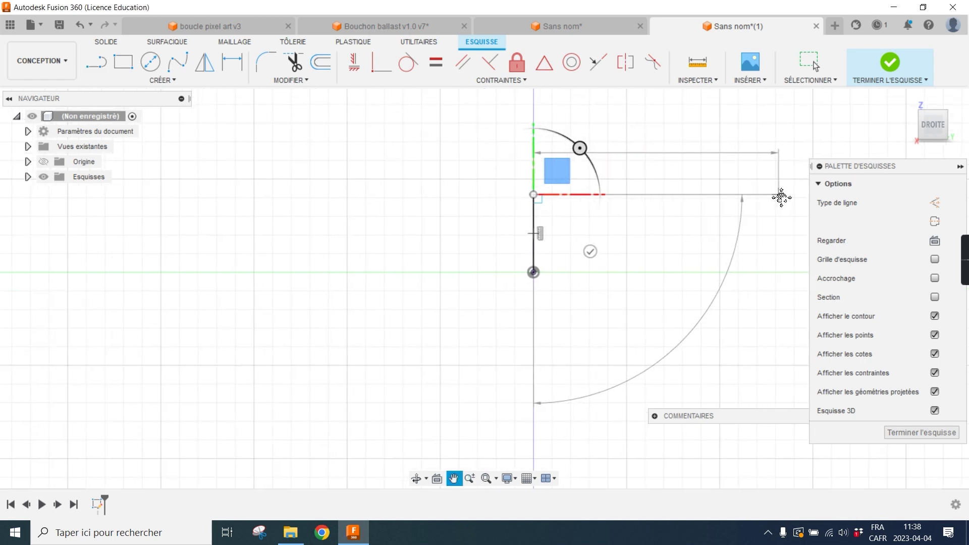
{"action": "middle_click_drag", "start_coordinate": [781, 197], "coordinate": [604, 208]}
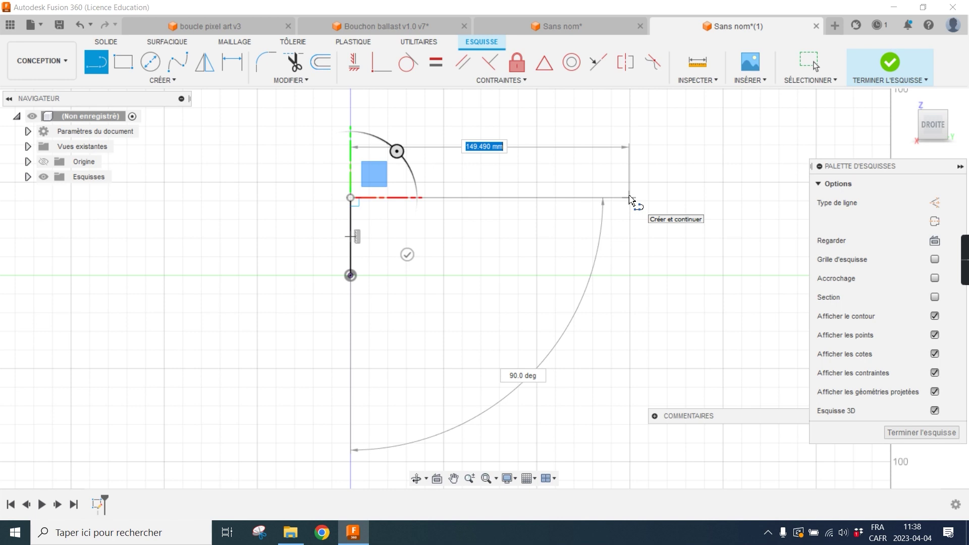
{"action": "left_click", "coordinate": [630, 198]}
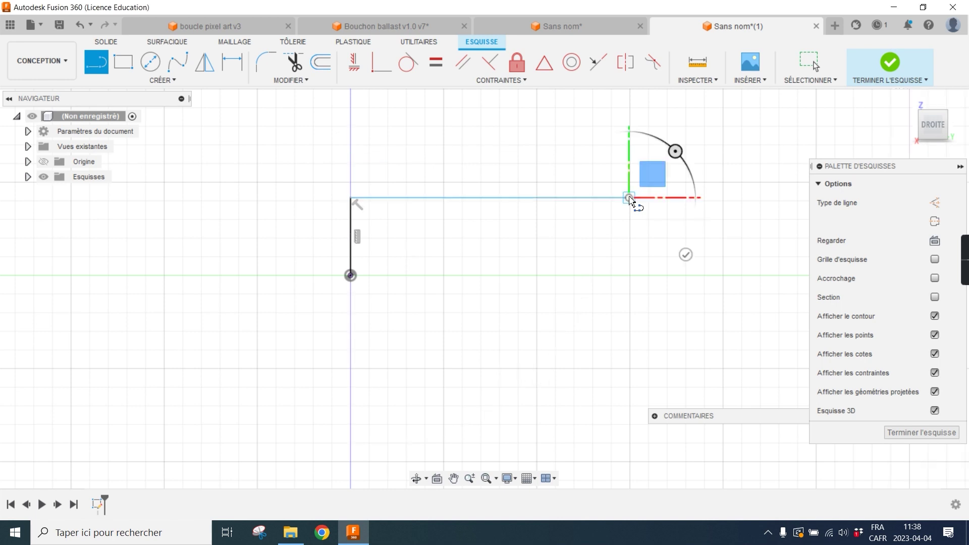
Continue the lines into a closed half-profile with a stepped flange, a downward wall and an underside ending on the vertical axis line.
{"action": "left_click", "coordinate": [628, 219]}
{"action": "left_click", "coordinate": [586, 219]}
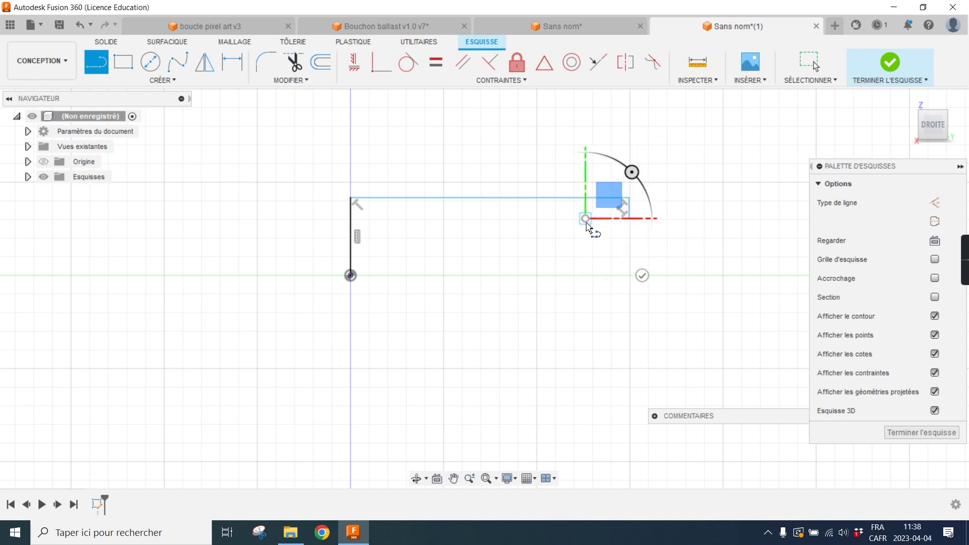
{"action": "left_click", "coordinate": [586, 263]}
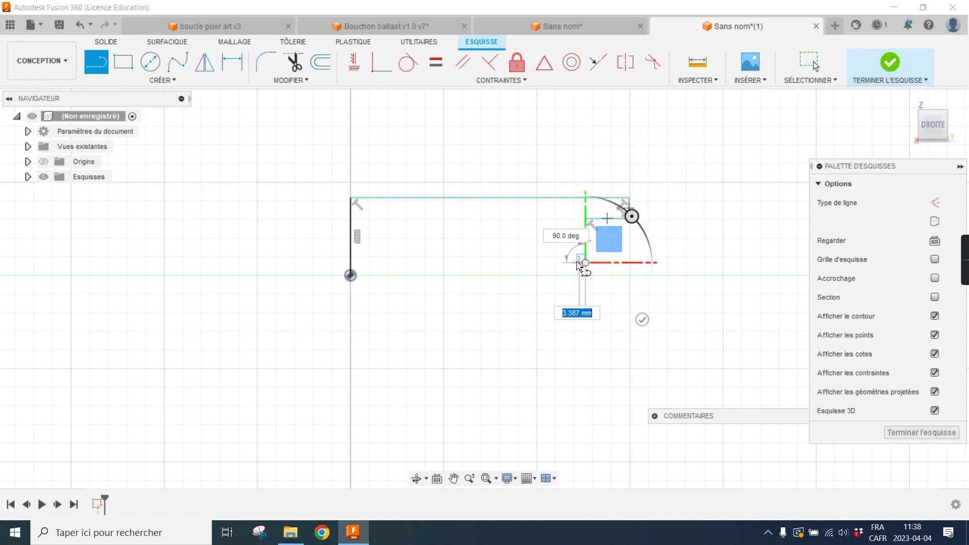
{"action": "left_click", "coordinate": [556, 263]}
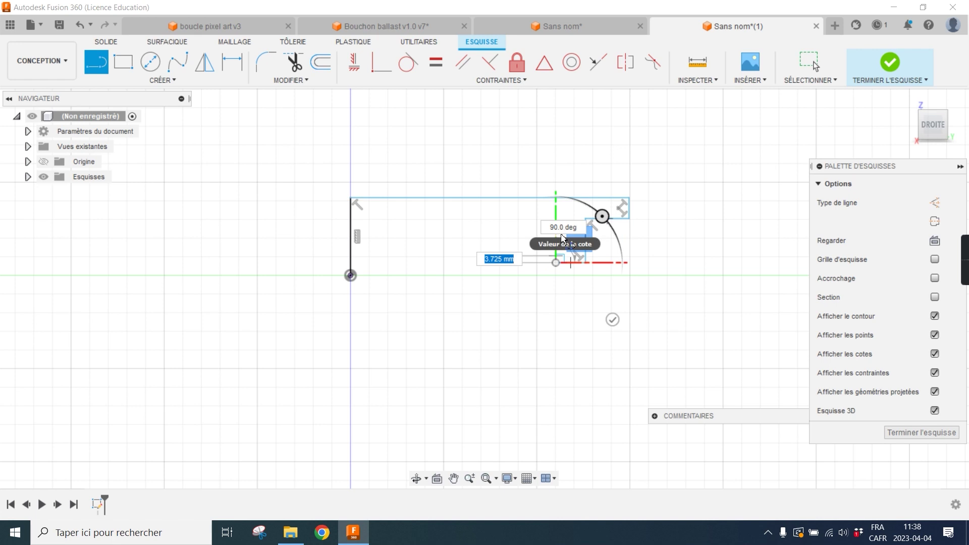
{"action": "scroll", "coordinate": [562, 232], "scroll_direction": "up", "scroll_amount": 5}
{"action": "left_click", "coordinate": [551, 225]}
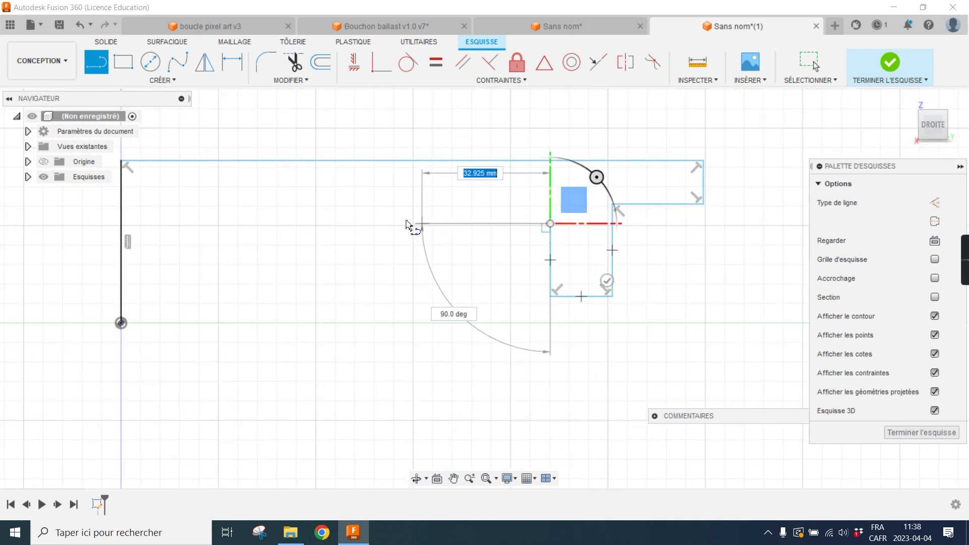
{"action": "left_click", "coordinate": [126, 224]}
{"action": "scroll", "coordinate": [303, 243], "scroll_direction": "down", "scroll_amount": 2}
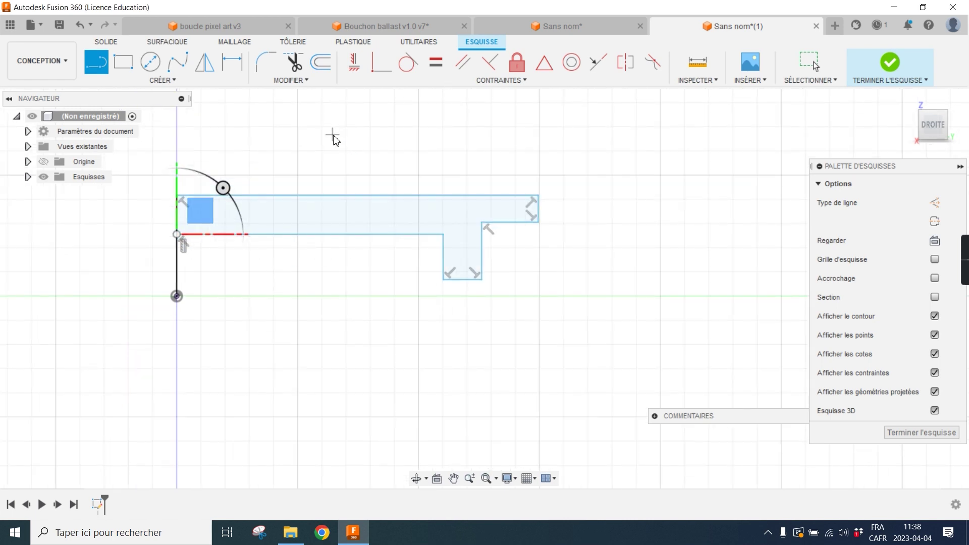
{"action": "key", "text": "Escape"}
Check the sketched half-profile against the sectioned cap in the other design, and return to the sketch.
{"action": "left_click", "coordinate": [565, 26]}
{"action": "left_click", "coordinate": [486, 253]}
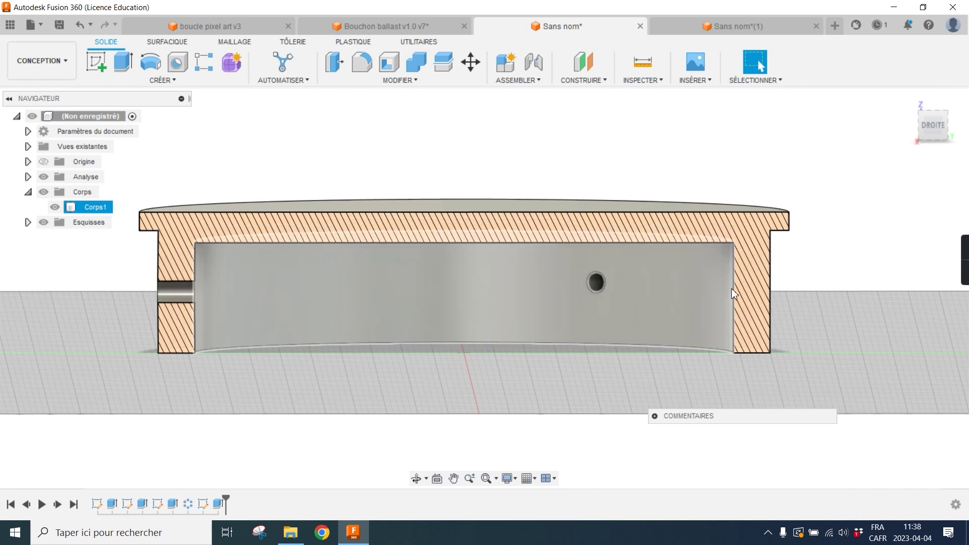
{"action": "left_click", "coordinate": [711, 29]}
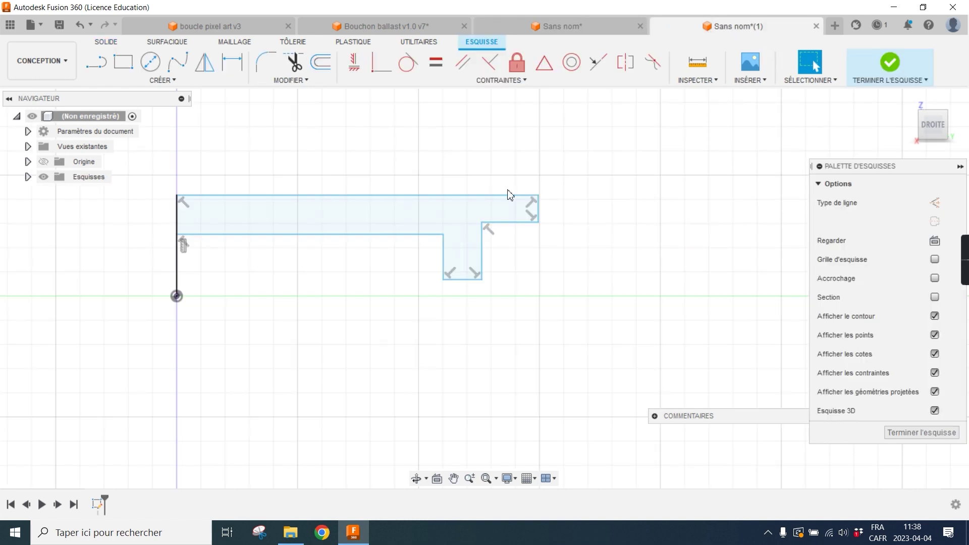
Dimension the thickness of the flange's outer edge as 3 mm.
{"action": "scroll", "coordinate": [321, 206], "scroll_direction": "down", "scroll_amount": 3}
{"action": "scroll", "coordinate": [249, 214], "scroll_direction": "up", "scroll_amount": 4}
{"action": "middle_click_drag", "start_coordinate": [310, 224], "coordinate": [379, 214]}
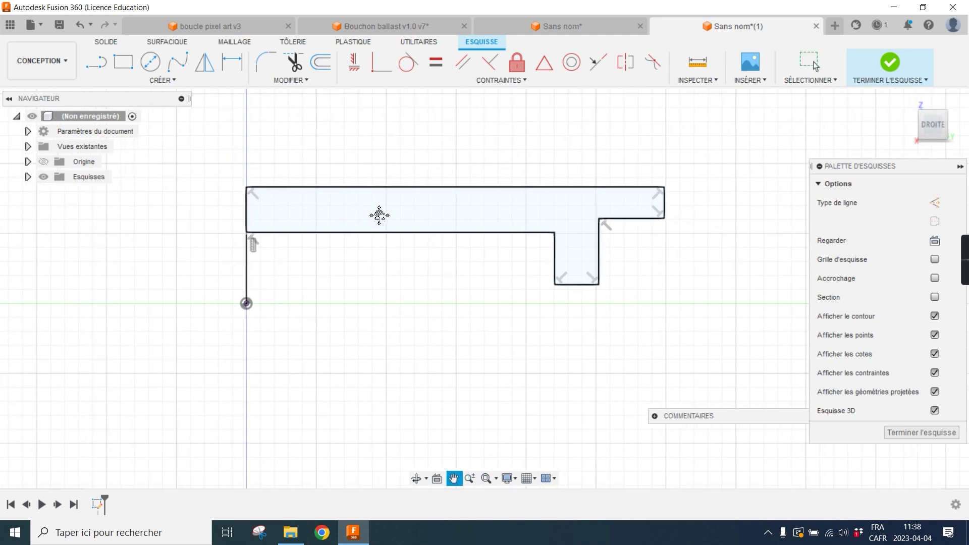
{"action": "left_click", "coordinate": [231, 64]}
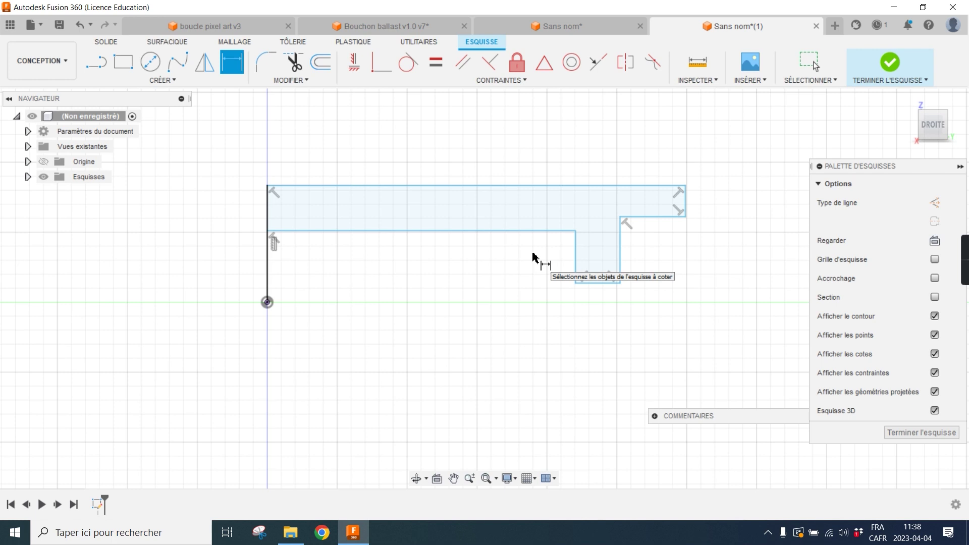
{"action": "left_click", "coordinate": [688, 205]}
{"action": "left_click", "coordinate": [742, 151]}
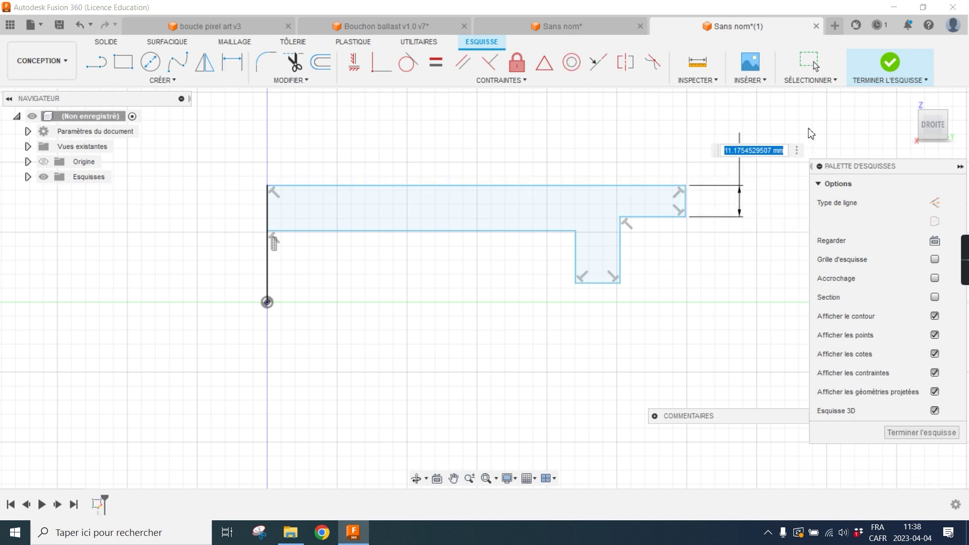
{"action": "type", "text": "3"}
{"action": "key", "text": "Return"}
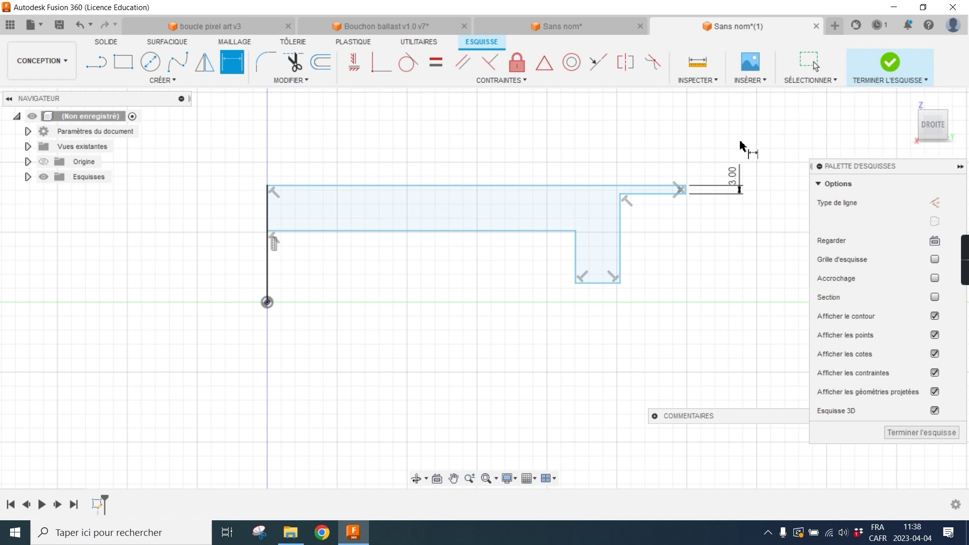
Dimension the distance from the vertical axis line to the outer wall line as 100/2 mm.
{"action": "scroll", "coordinate": [635, 182], "scroll_direction": "up", "scroll_amount": 1}
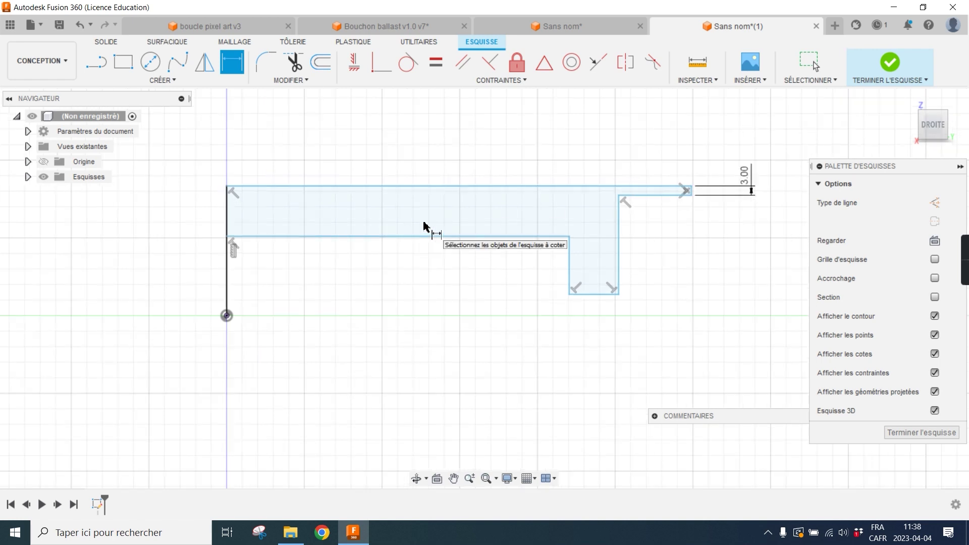
{"action": "left_click", "coordinate": [619, 231]}
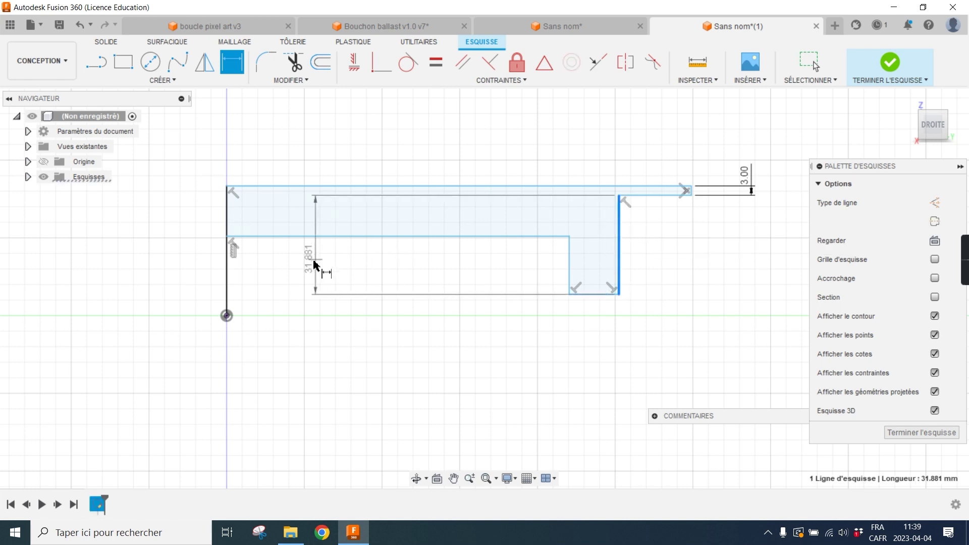
{"action": "left_click", "coordinate": [230, 282]}
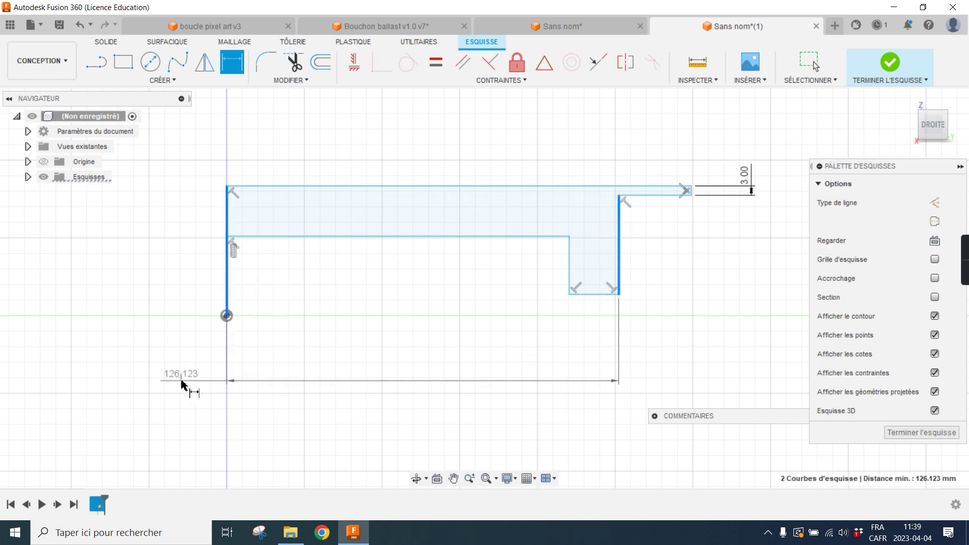
{"action": "left_click", "coordinate": [303, 384]}
{"action": "type", "text": "100/2"}
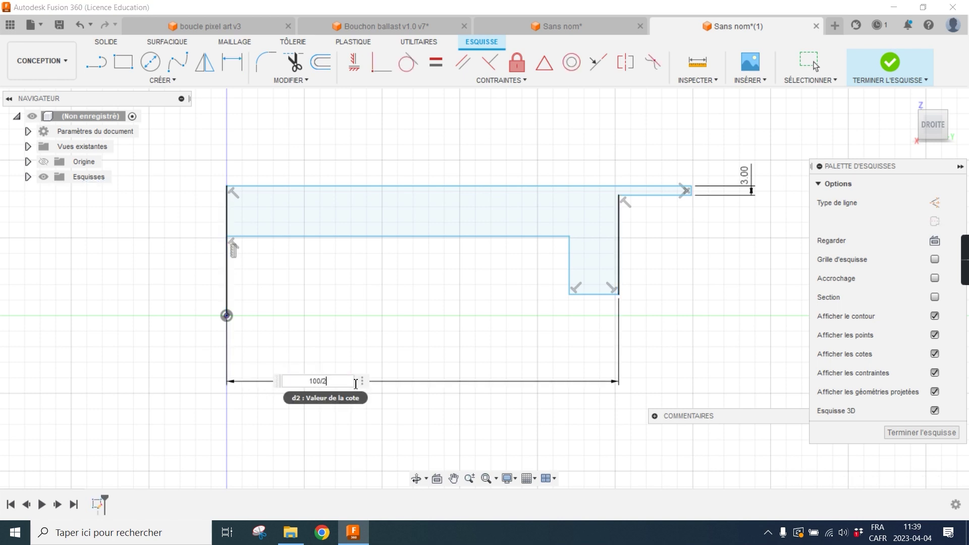
{"action": "key", "text": "Return"}
{"action": "key", "text": "Escape"}
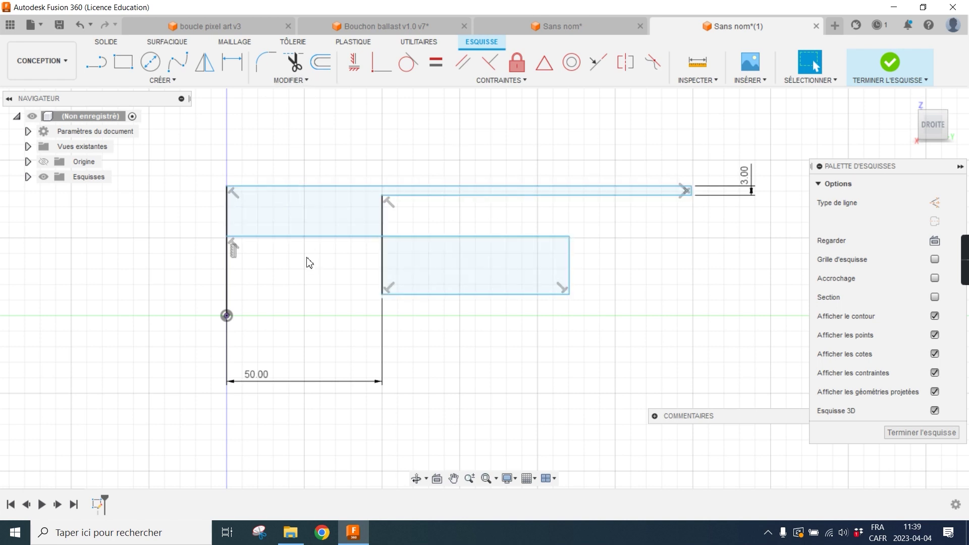
Move the wall's inner vertical line toward the axis so it lies inside the outer wall line.
{"action": "left_click_drag", "start_coordinate": [573, 269], "coordinate": [360, 261]}
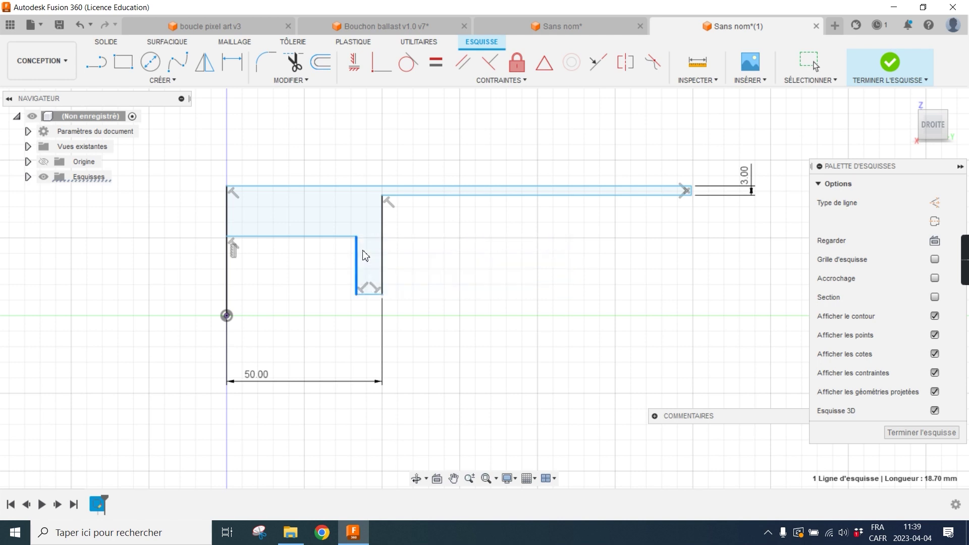
{"action": "scroll", "coordinate": [335, 195], "scroll_direction": "up", "scroll_amount": 2}
{"action": "scroll", "coordinate": [467, 249], "scroll_direction": "down", "scroll_amount": 2}
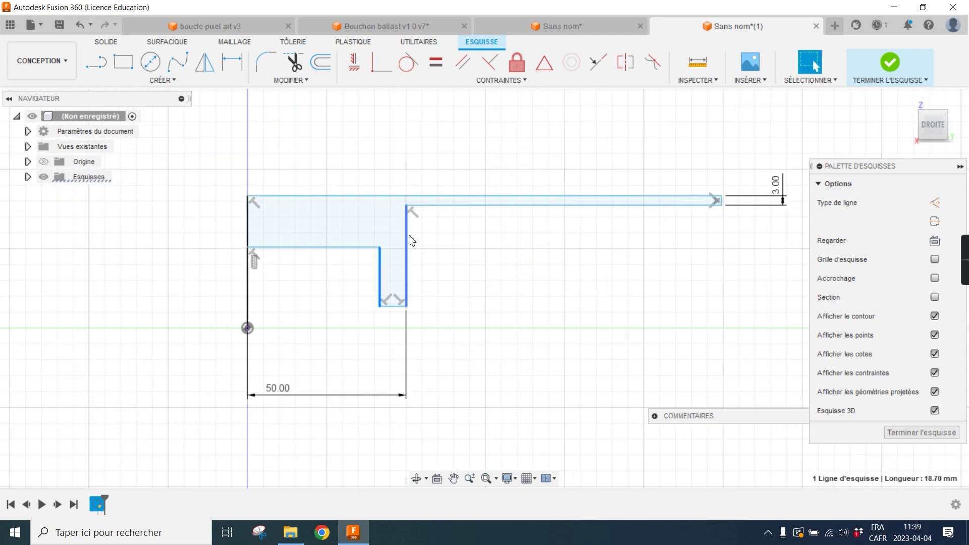
Shorten the flange by moving its outer edge toward the axis, leaving an overhang of about 8 mm beyond the wall.
{"action": "scroll", "coordinate": [709, 200], "scroll_direction": "up", "scroll_amount": 2}
{"action": "left_click_drag", "start_coordinate": [726, 201], "coordinate": [368, 227]}
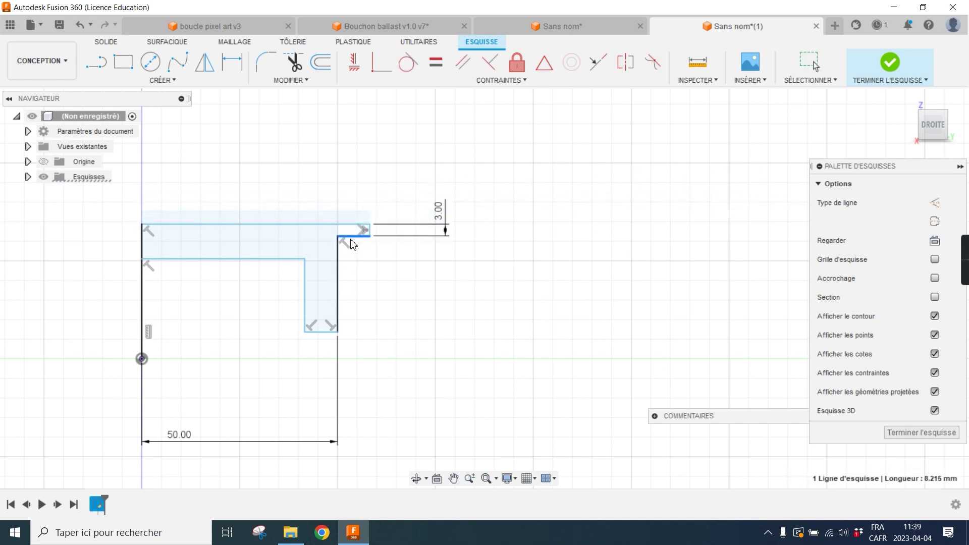
{"action": "scroll", "coordinate": [272, 293], "scroll_direction": "down", "scroll_amount": 1}
{"action": "scroll", "coordinate": [175, 274], "scroll_direction": "up", "scroll_amount": 2}
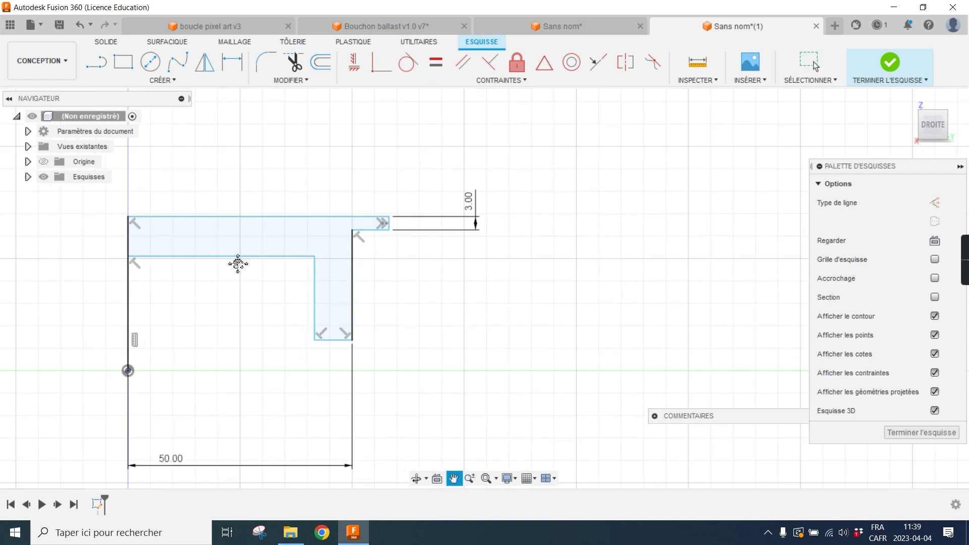
Dimension the height of the wall's inner vertical line as 18 mm.
{"action": "middle_click_drag", "start_coordinate": [232, 264], "coordinate": [362, 245]}
{"action": "scroll", "coordinate": [349, 250], "scroll_direction": "up", "scroll_amount": 1}
{"action": "left_click", "coordinate": [232, 62]}
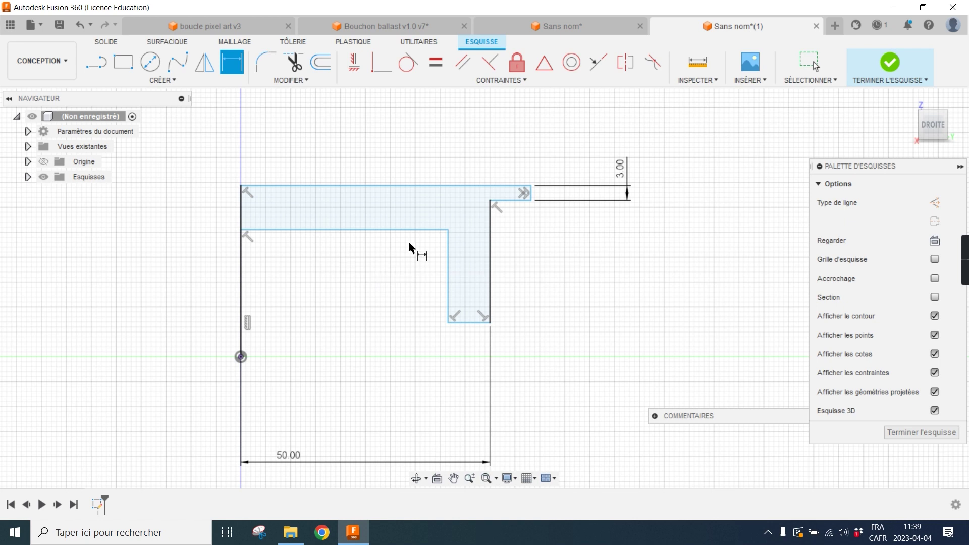
{"action": "left_click", "coordinate": [448, 261]}
{"action": "left_click", "coordinate": [402, 275]}
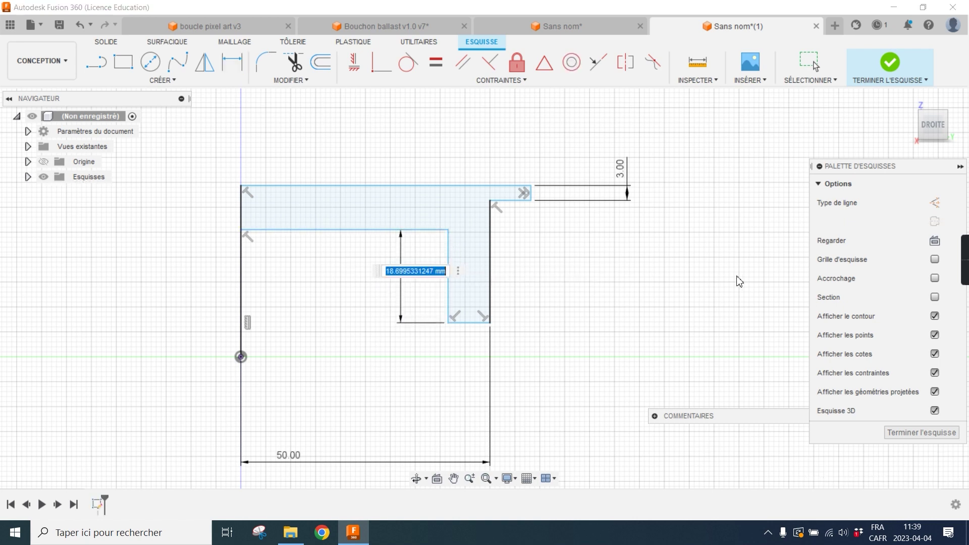
{"action": "type", "text": "18"}
{"action": "key", "text": "Return"}
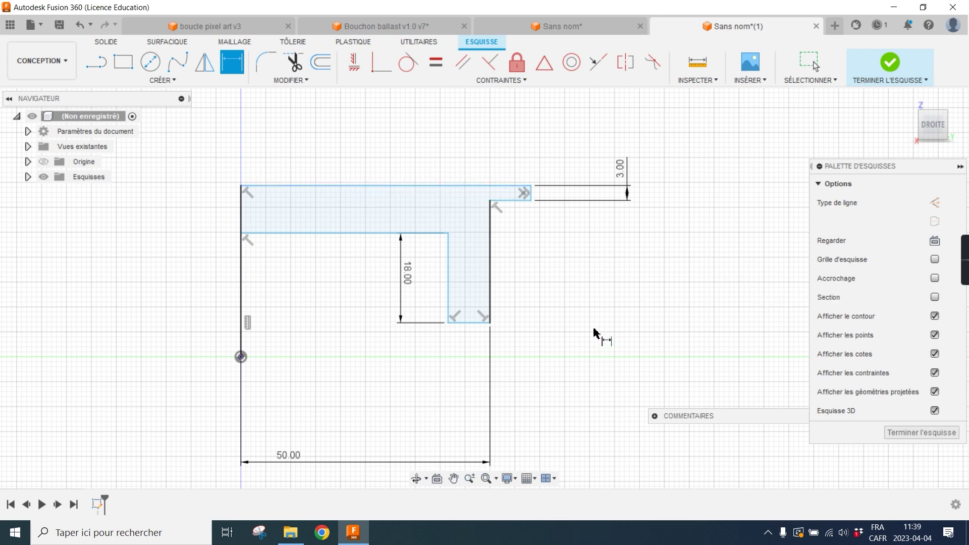
Dimension the height of the wall's outer vertical line below the flange as 20 mm.
{"action": "left_click", "coordinate": [494, 261]}
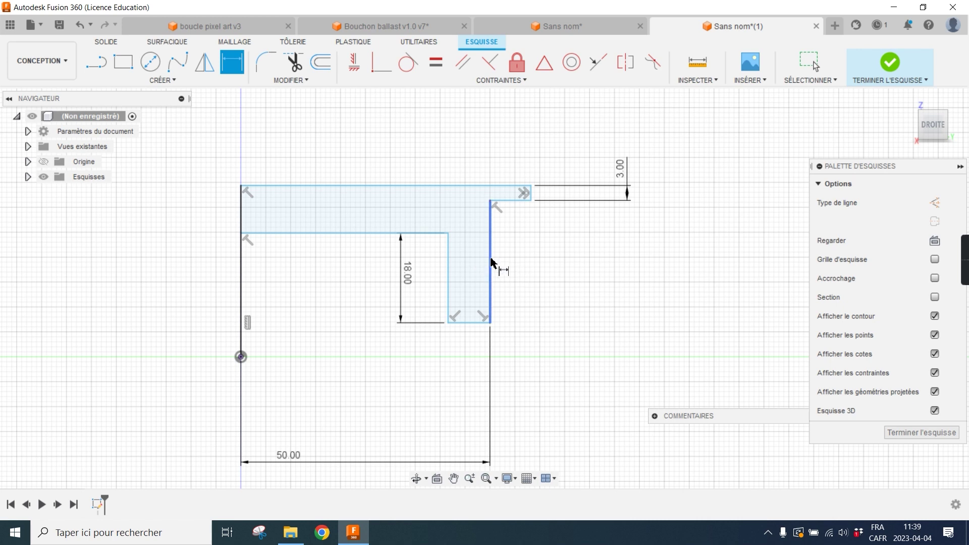
{"action": "left_click", "coordinate": [569, 263]}
{"action": "type", "text": "20"}
{"action": "key", "text": "Return"}
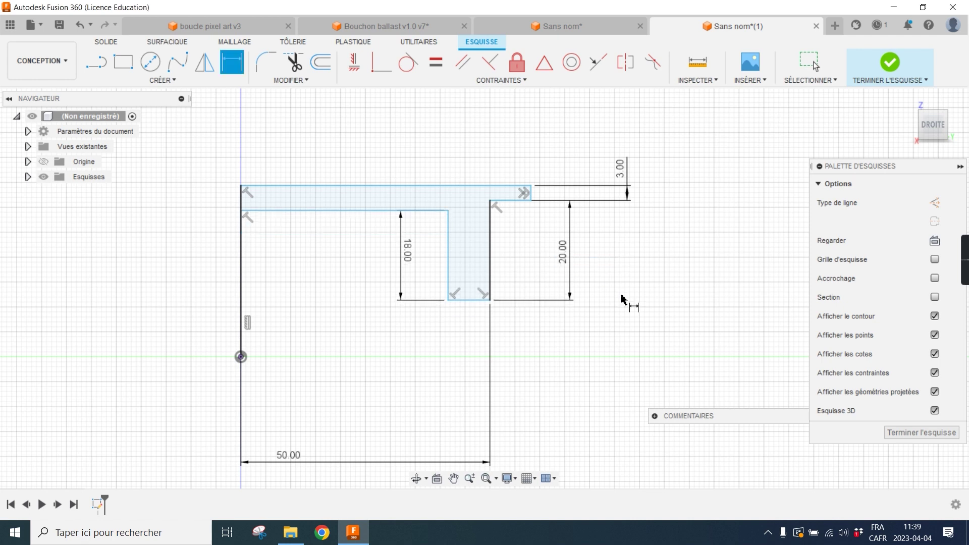
{"action": "key", "text": "Escape"}
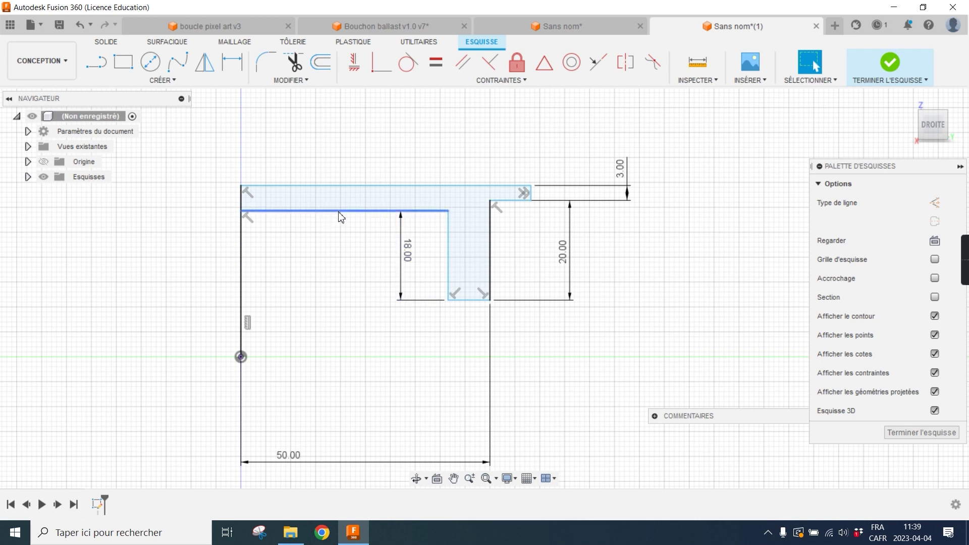
Try to move the half-profile down so its lower corner on the axis meets the origin.
{"action": "mouse_move", "coordinate": [341, 217]}
{"action": "left_mouse_down"}
{"action": "mouse_move", "coordinate": [336, 297]}
{"action": "mouse_move", "coordinate": [346, 188]}
{"action": "mouse_move", "coordinate": [350, 259]}
{"action": "mouse_move", "coordinate": [342, 284]}
{"action": "mouse_move", "coordinate": [346, 161]}
{"action": "mouse_move", "coordinate": [342, 268]}
{"action": "mouse_move", "coordinate": [311, 334]}
{"action": "mouse_move", "coordinate": [346, 215]}
{"action": "mouse_move", "coordinate": [346, 282]}
{"action": "mouse_move", "coordinate": [324, 368]}
{"action": "mouse_move", "coordinate": [308, 272]}
{"action": "mouse_move", "coordinate": [278, 292]}
{"action": "left_mouse_up"}
{"action": "left_click", "coordinate": [267, 301]}
{"action": "scroll", "coordinate": [207, 362], "scroll_direction": "up", "scroll_amount": 3}
{"action": "scroll", "coordinate": [256, 257], "scroll_direction": "up", "scroll_amount": 2}
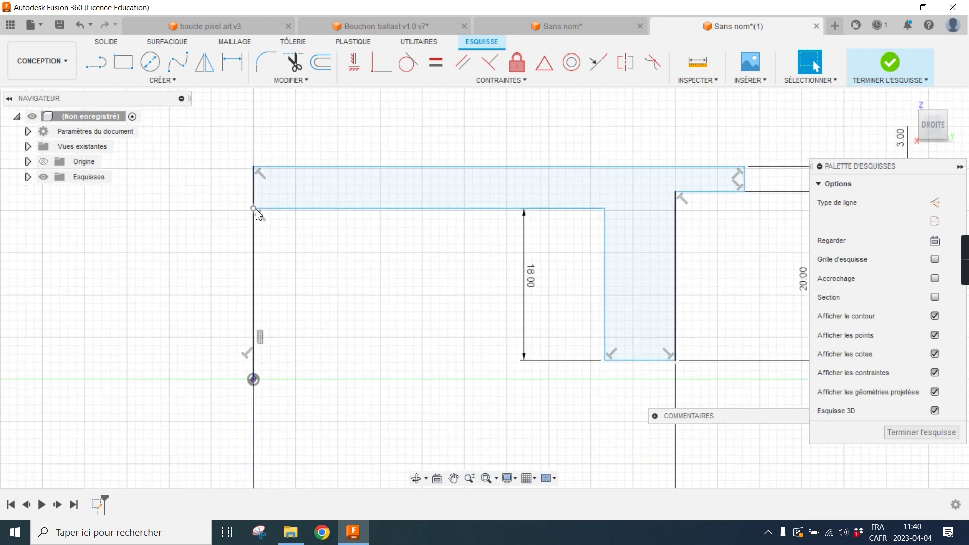
{"action": "mouse_move", "coordinate": [256, 212]}
{"action": "left_mouse_down"}
{"action": "mouse_move", "coordinate": [254, 371]}
{"action": "mouse_move", "coordinate": [262, 384]}
{"action": "left_mouse_up"}
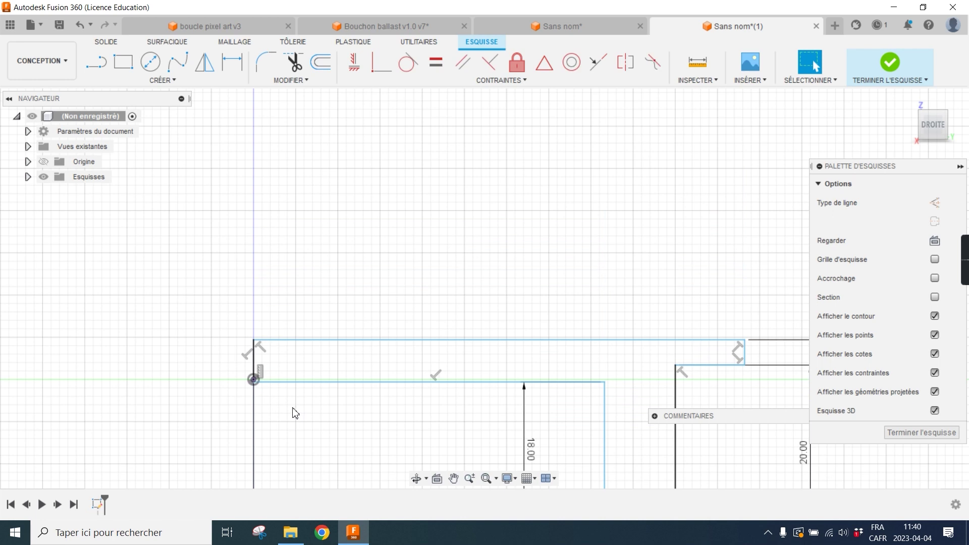
{"action": "scroll", "coordinate": [291, 408], "scroll_direction": "up", "scroll_amount": 3}
{"action": "scroll", "coordinate": [243, 356], "scroll_direction": "down", "scroll_amount": 2}
{"action": "left_click_drag", "start_coordinate": [318, 352], "coordinate": [317, 298]}
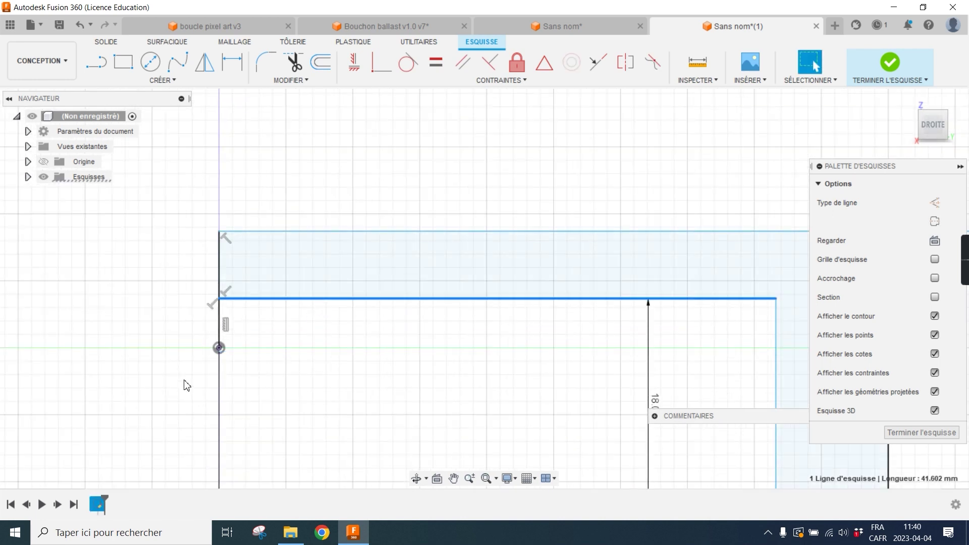
Attach the half-profile's lower corner on the axis to the origin point.
{"action": "scroll", "coordinate": [186, 373], "scroll_direction": "up", "scroll_amount": 4}
{"action": "left_click_drag", "start_coordinate": [260, 218], "coordinate": [258, 329]}
{"action": "scroll", "coordinate": [485, 355], "scroll_direction": "down", "scroll_amount": 5}
{"action": "middle_click_drag", "start_coordinate": [623, 299], "coordinate": [307, 222]}
{"action": "scroll", "coordinate": [704, 293], "scroll_direction": "down", "scroll_amount": 2}
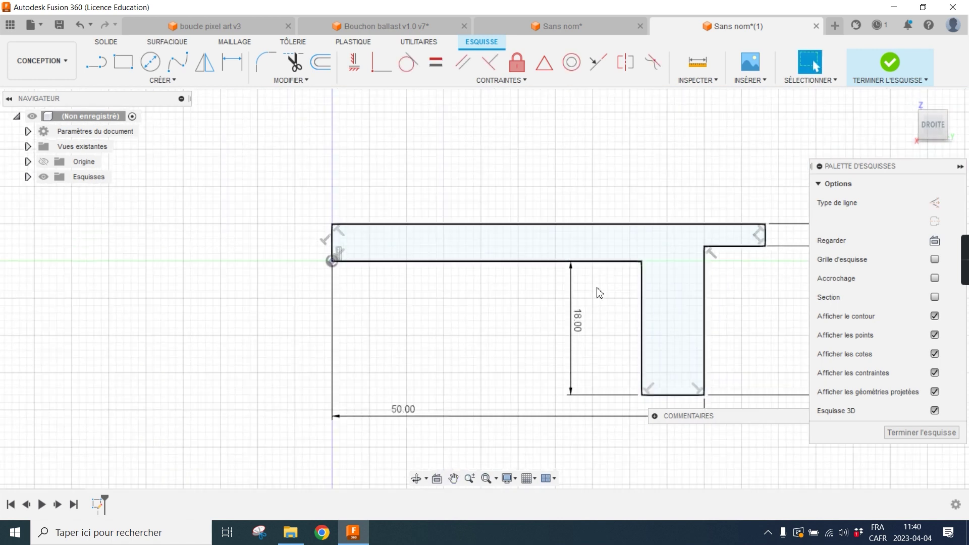
Dimension the flange's overhang beyond the outer wall as 3 mm.
{"action": "middle_click_drag", "start_coordinate": [768, 287], "coordinate": [655, 247]}
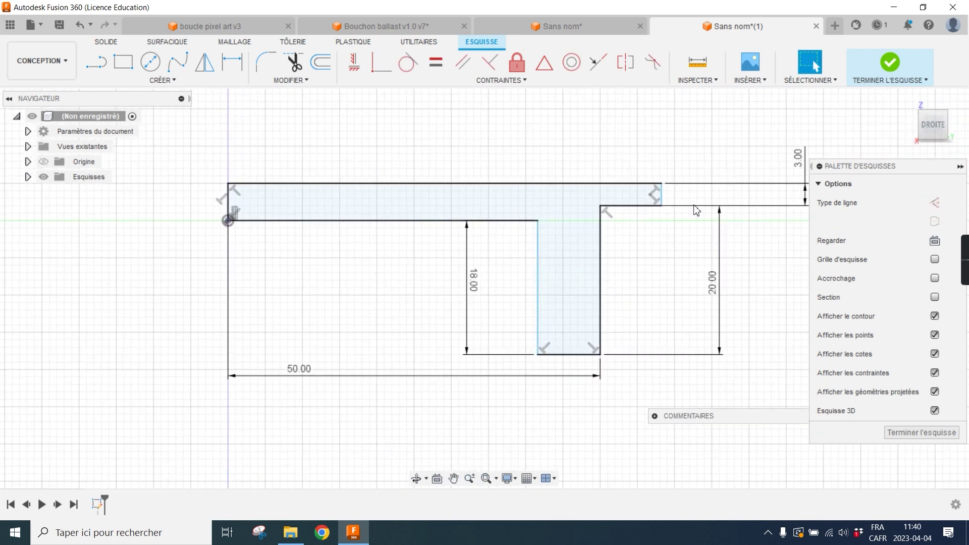
{"action": "mouse_move", "coordinate": [663, 198]}
{"action": "left_mouse_down"}
{"action": "mouse_move", "coordinate": [688, 201]}
{"action": "mouse_move", "coordinate": [642, 208]}
{"action": "mouse_move", "coordinate": [668, 201]}
{"action": "mouse_move", "coordinate": [655, 204]}
{"action": "left_mouse_up"}
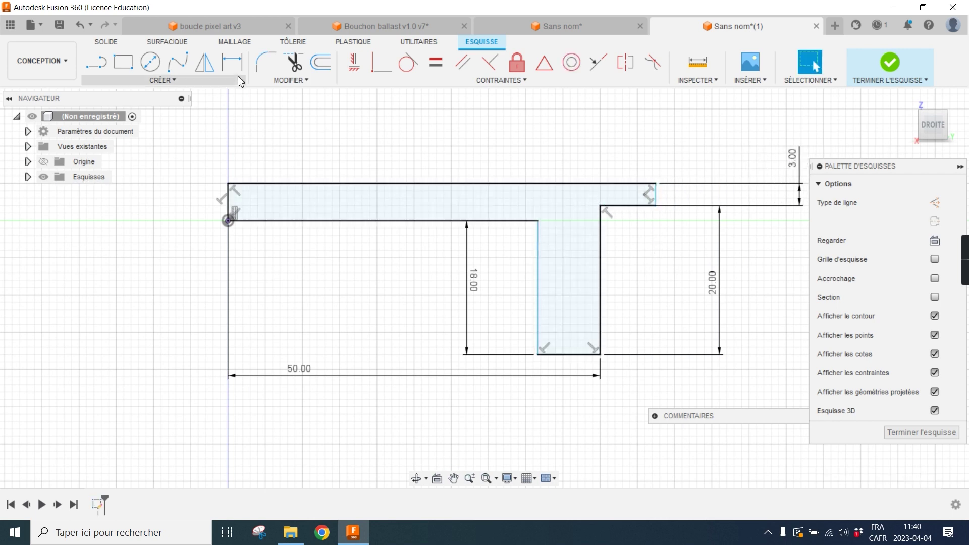
{"action": "key", "text": "d"}
{"action": "scroll", "coordinate": [622, 221], "scroll_direction": "up", "scroll_amount": 3}
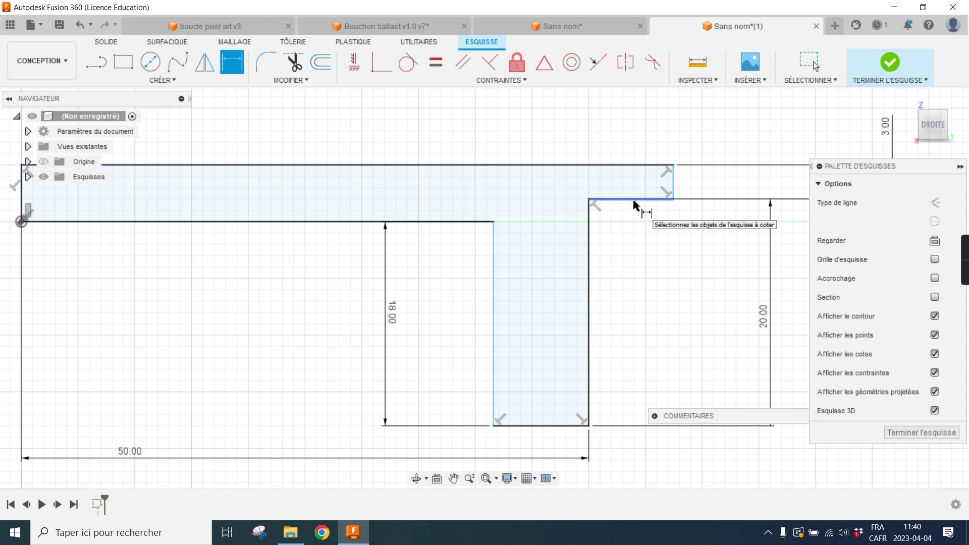
{"action": "left_click", "coordinate": [634, 204]}
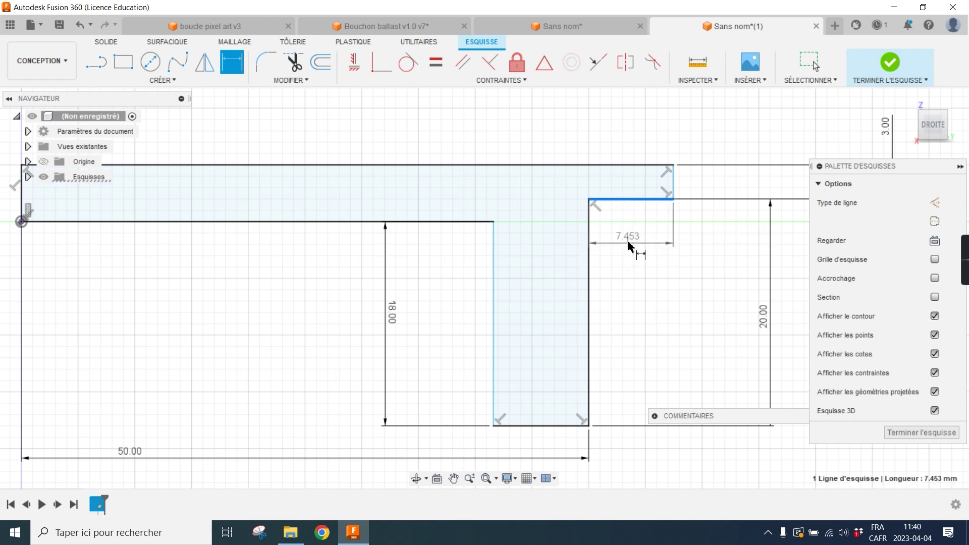
{"action": "left_click", "coordinate": [635, 244]}
{"action": "type", "text": "3"}
{"action": "key", "text": "Return"}
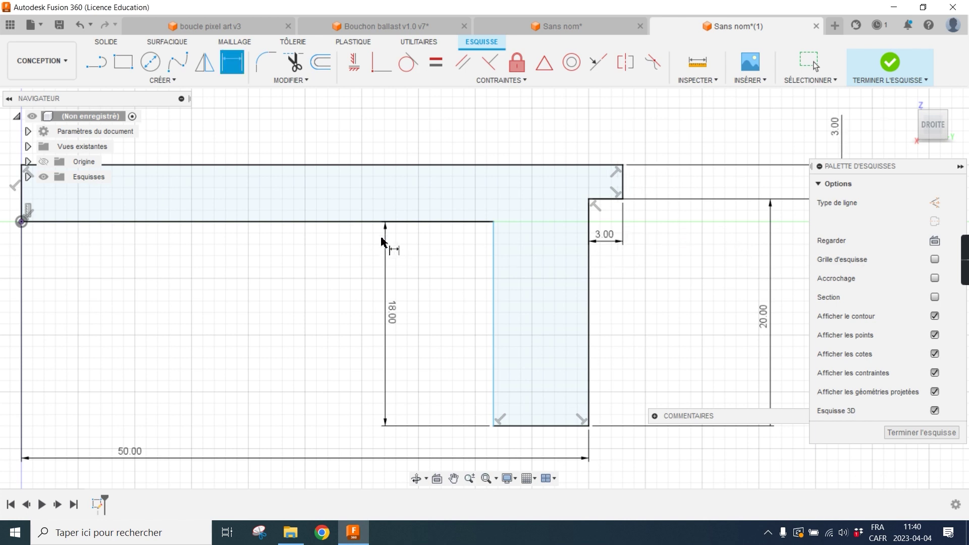
Dimension the wall's thickness along its lower edge as 6 mm.
{"action": "scroll", "coordinate": [373, 247], "scroll_direction": "down", "scroll_amount": 2}
{"action": "middle_click_drag", "start_coordinate": [316, 251], "coordinate": [361, 264]}
{"action": "key", "text": "Escape"}
{"action": "mouse_move", "coordinate": [505, 288]}
{"action": "left_mouse_down"}
{"action": "mouse_move", "coordinate": [379, 289]}
{"action": "mouse_move", "coordinate": [509, 303]}
{"action": "mouse_move", "coordinate": [400, 302]}
{"action": "mouse_move", "coordinate": [520, 303]}
{"action": "mouse_move", "coordinate": [504, 303]}
{"action": "left_mouse_up"}
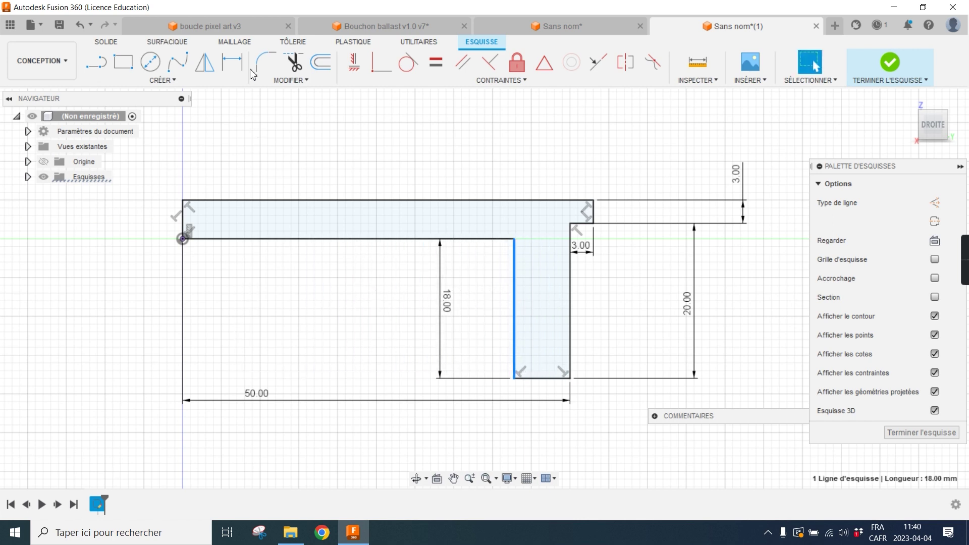
{"action": "key", "text": "d"}
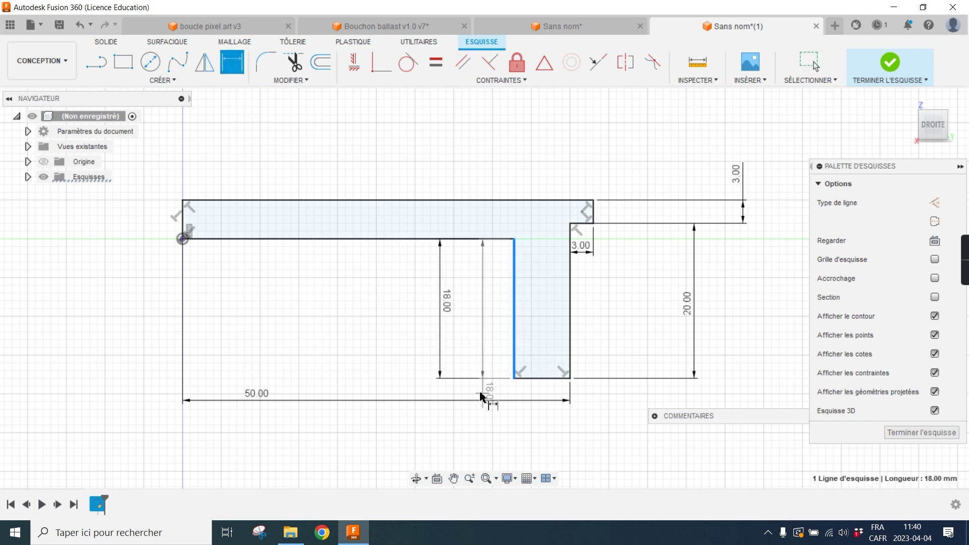
{"action": "key", "text": "Escape"}
{"action": "key", "text": "d"}
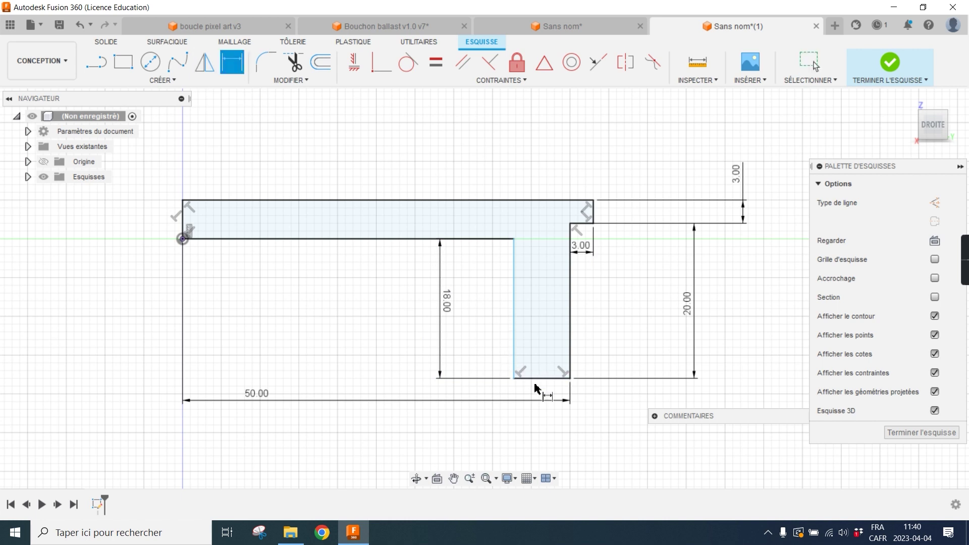
{"action": "left_click", "coordinate": [539, 379]}
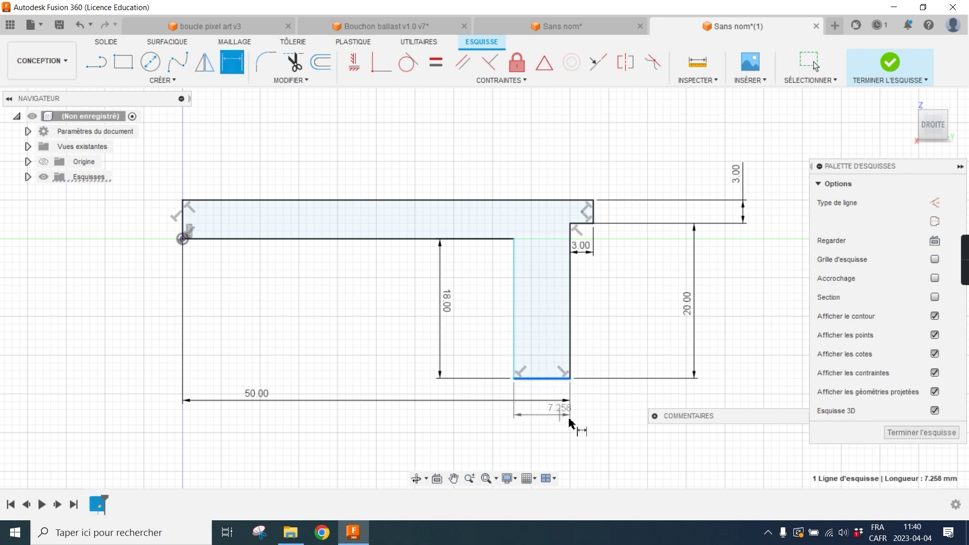
{"action": "left_click", "coordinate": [597, 433]}
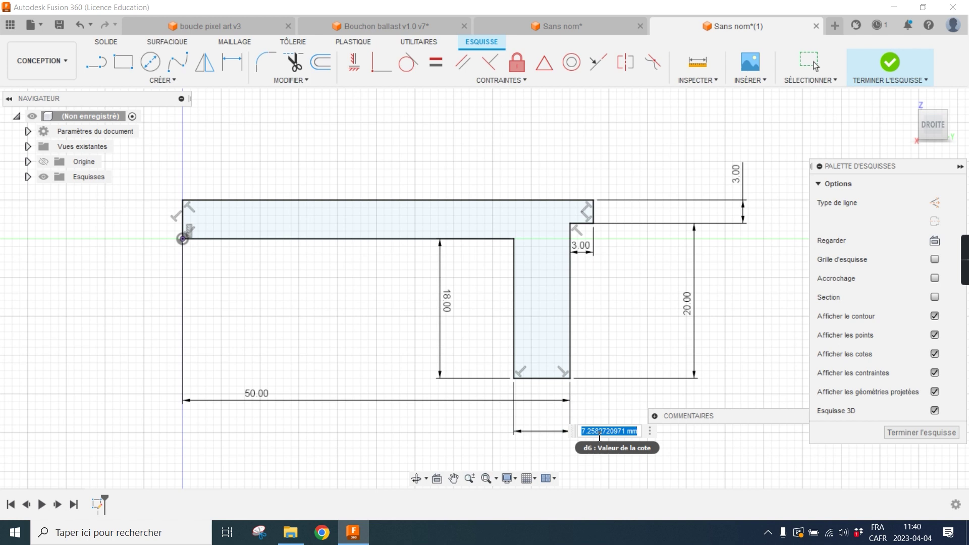
{"action": "type", "text": "6"}
{"action": "key", "text": "Return"}
{"action": "scroll", "coordinate": [444, 278], "scroll_direction": "down", "scroll_amount": 2}
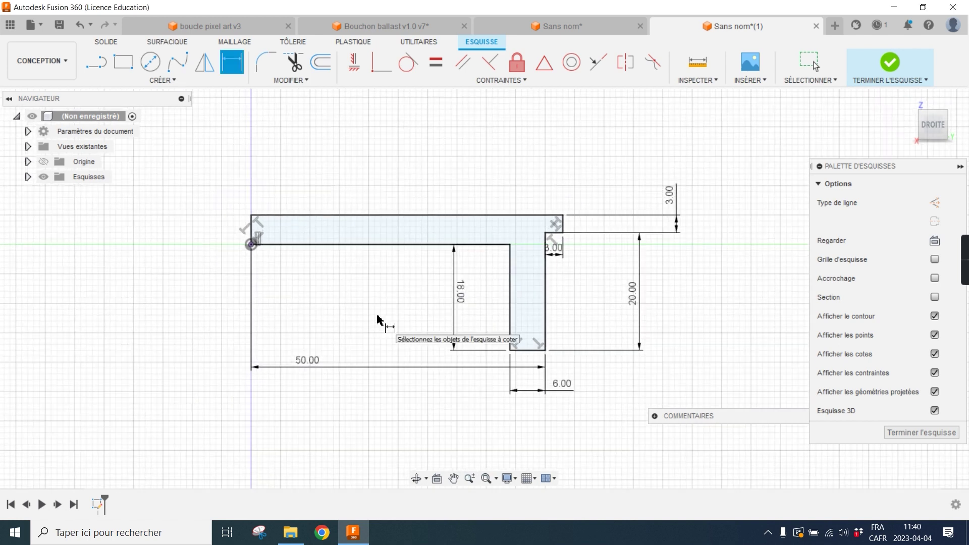
Compare the profile with the flange and wall of the sectioned cap in the other design, and return to the sketch.
{"action": "left_click", "coordinate": [573, 29]}
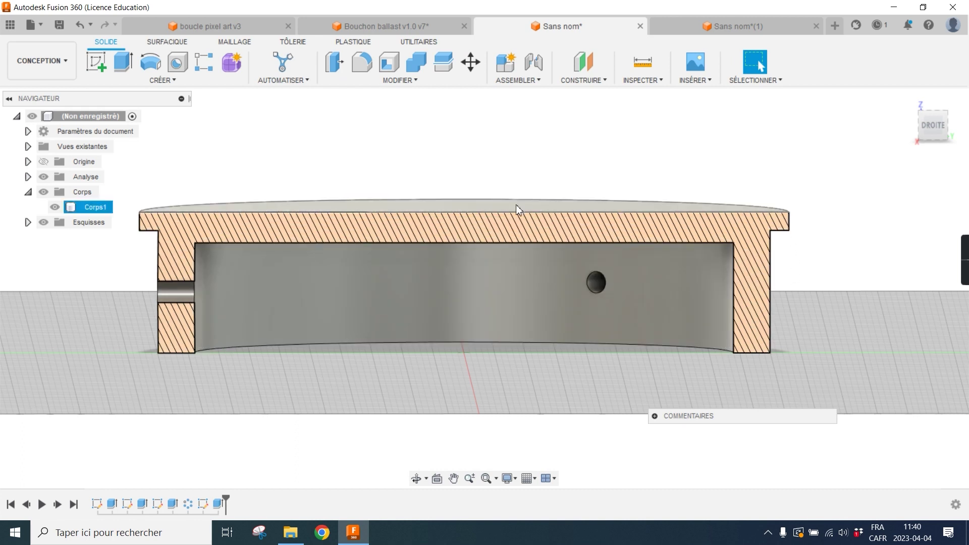
{"action": "scroll", "coordinate": [805, 245], "scroll_direction": "up", "scroll_amount": 5}
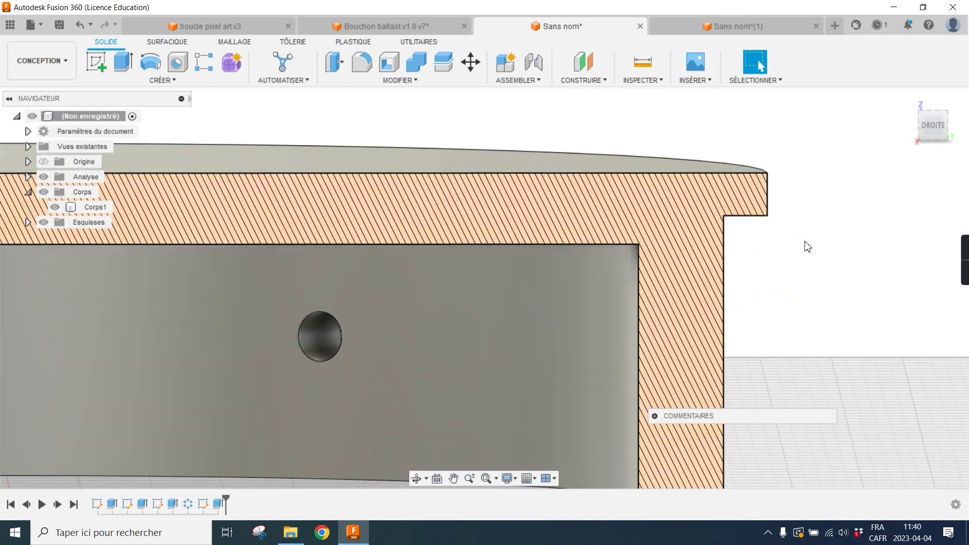
{"action": "middle_click_drag", "start_coordinate": [775, 310], "coordinate": [758, 270]}
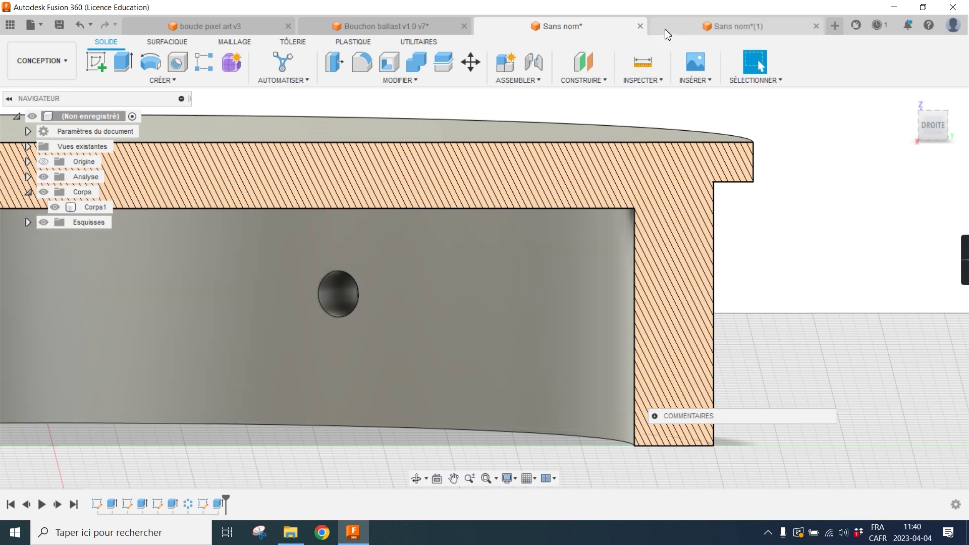
{"action": "left_click", "coordinate": [706, 27]}
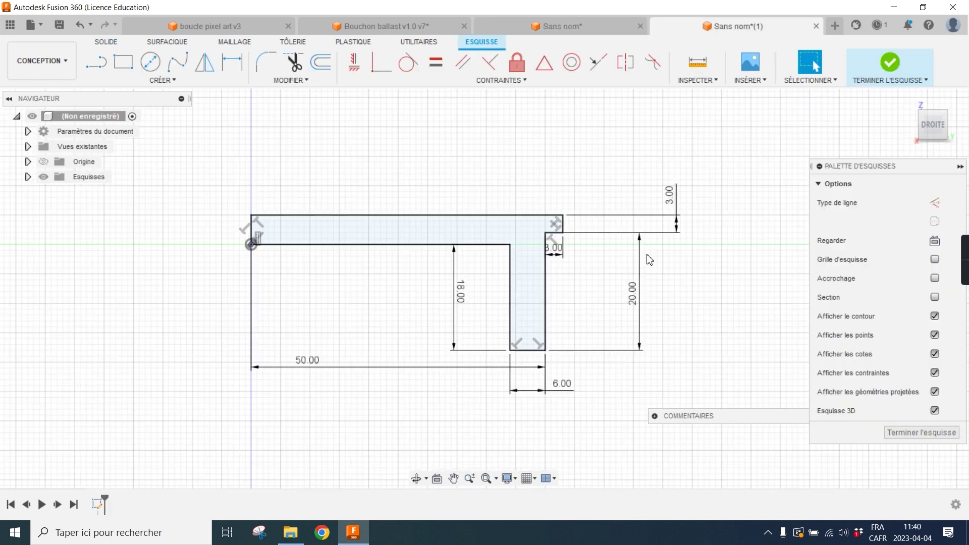
Revolve the half-profile 360 degrees around the Z axis as a new body.
{"action": "left_click", "coordinate": [108, 43]}
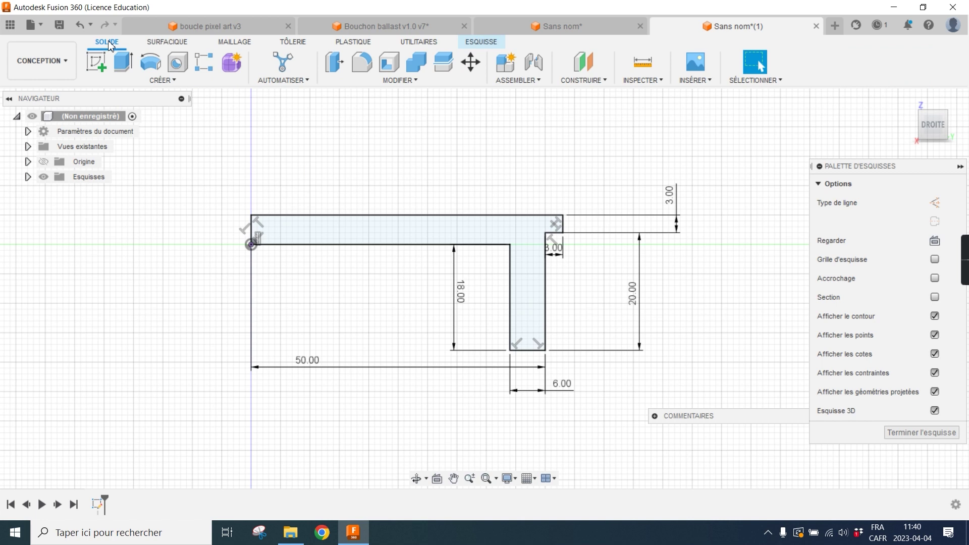
{"action": "left_click", "coordinate": [152, 64]}
{"action": "mouse_move", "coordinate": [368, 225]}
{"action": "middle_mouse_down", "text": "shift"}
{"action": "mouse_move", "coordinate": [432, 254]}
{"action": "mouse_move", "coordinate": [413, 283]}
{"action": "middle_mouse_up", "text": "shift"}
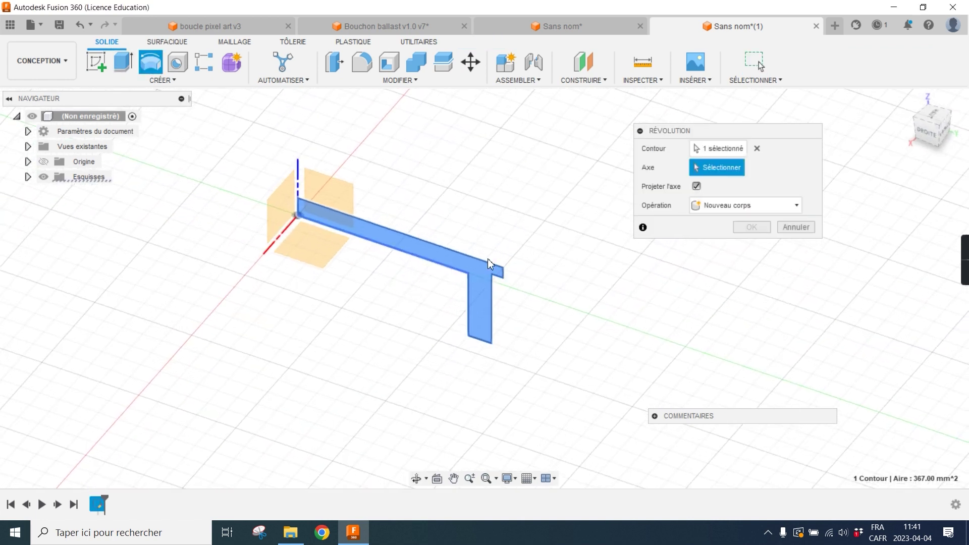
{"action": "left_click", "coordinate": [757, 148]}
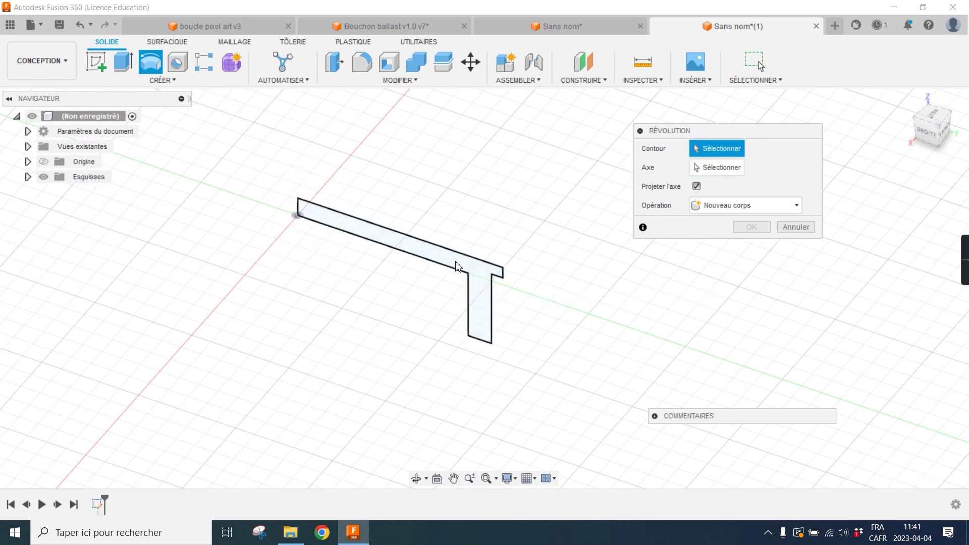
{"action": "left_click", "coordinate": [479, 285]}
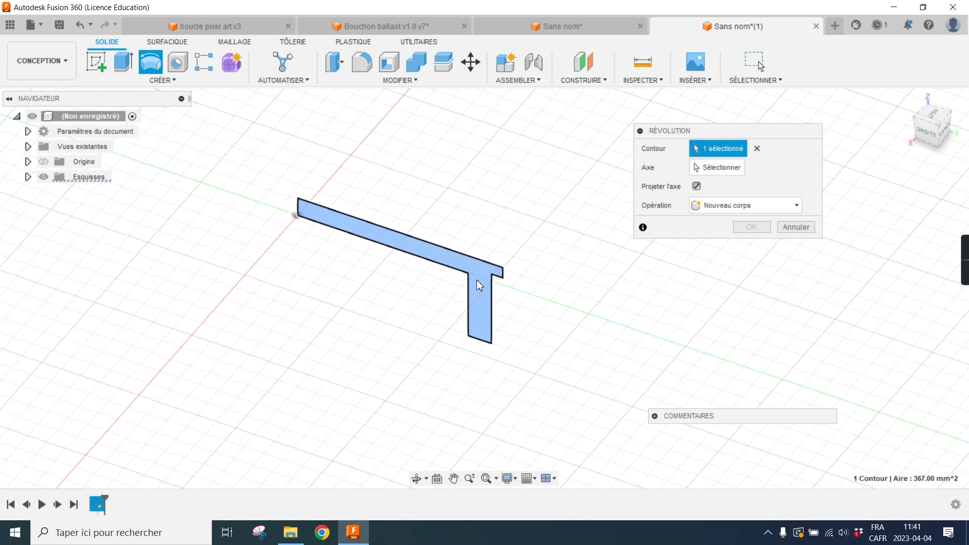
{"action": "left_click", "coordinate": [709, 167]}
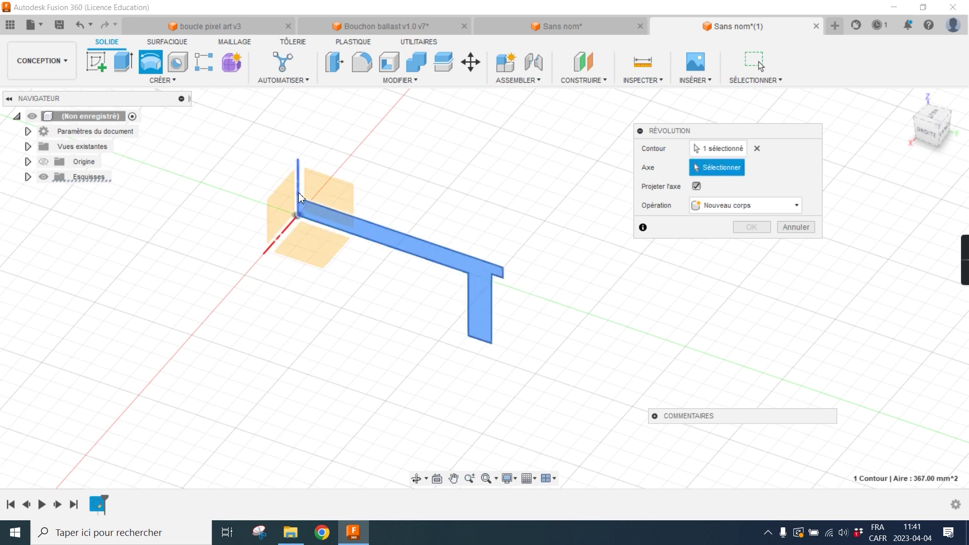
{"action": "scroll", "coordinate": [298, 192], "scroll_direction": "up", "scroll_amount": 3}
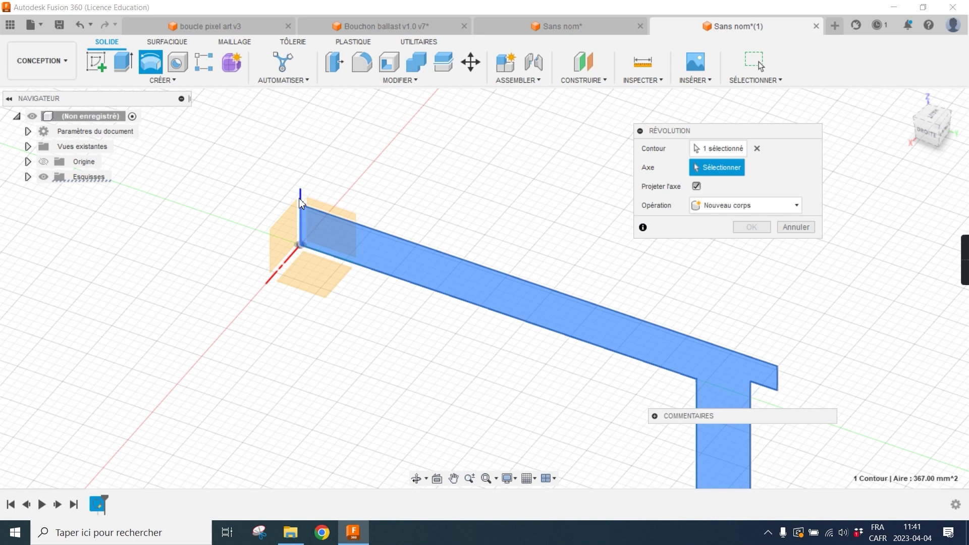
{"action": "left_click", "coordinate": [303, 198]}
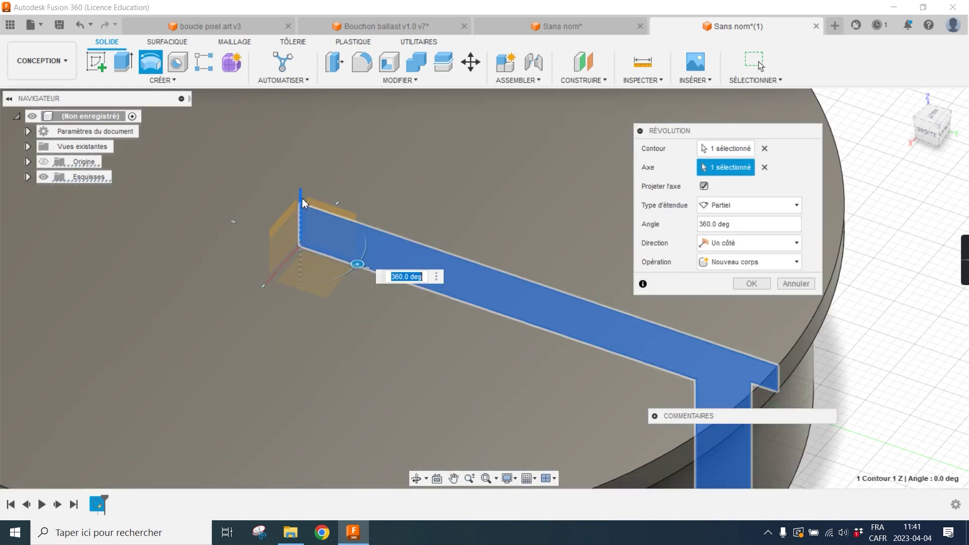
{"action": "scroll", "coordinate": [474, 213], "scroll_direction": "down", "scroll_amount": 5}
{"action": "middle_click_drag", "start_coordinate": [473, 229], "coordinate": [495, 221], "text": "shift"}
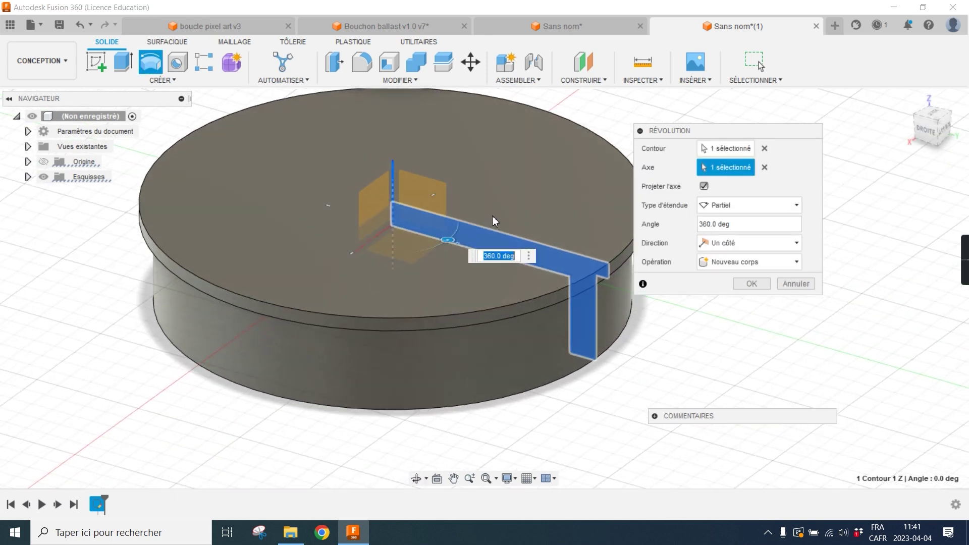
{"action": "left_click", "coordinate": [751, 226]}
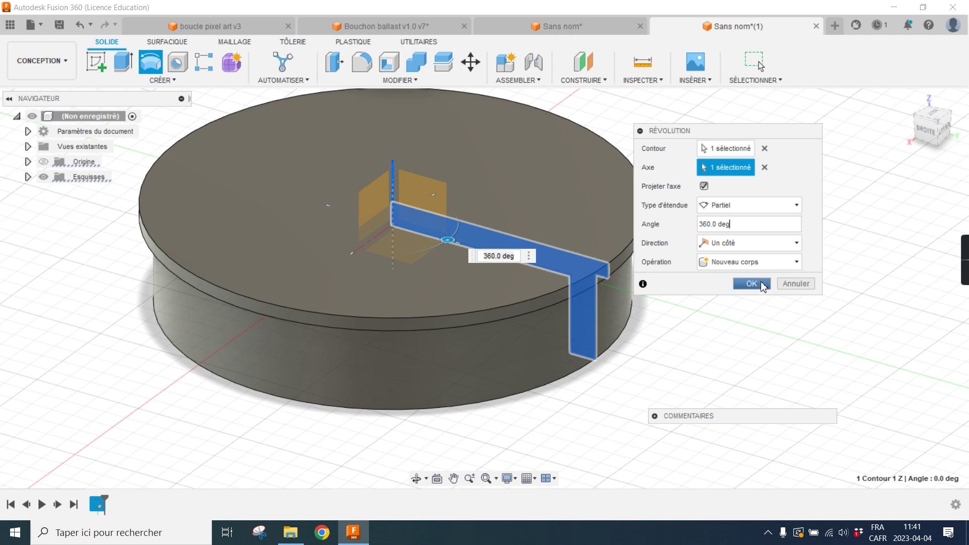
{"action": "left_click", "coordinate": [751, 284]}
Inspect the revolved cap from above and from its hollow underside.
{"action": "middle_click_drag", "start_coordinate": [690, 276], "coordinate": [540, 303], "text": "shift"}
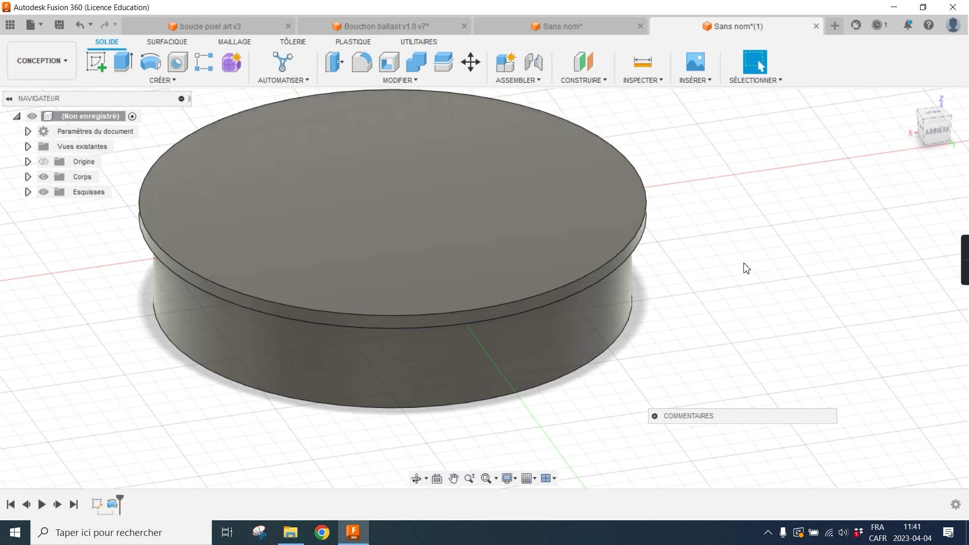
{"action": "scroll", "coordinate": [493, 222], "scroll_direction": "down", "scroll_amount": 3}
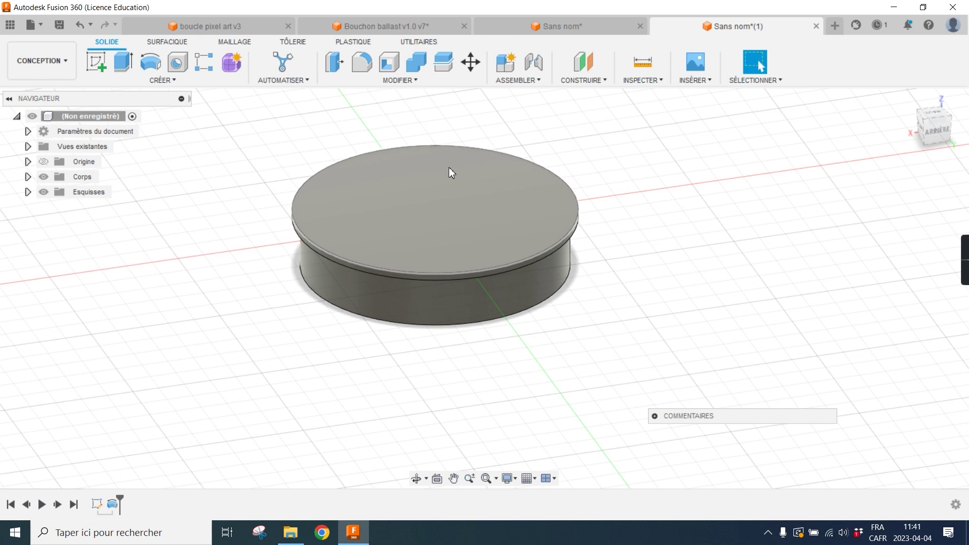
{"action": "middle_click_drag", "start_coordinate": [599, 187], "coordinate": [601, 229]}
{"action": "middle_click_drag", "start_coordinate": [574, 296], "coordinate": [578, 243], "text": "shift"}
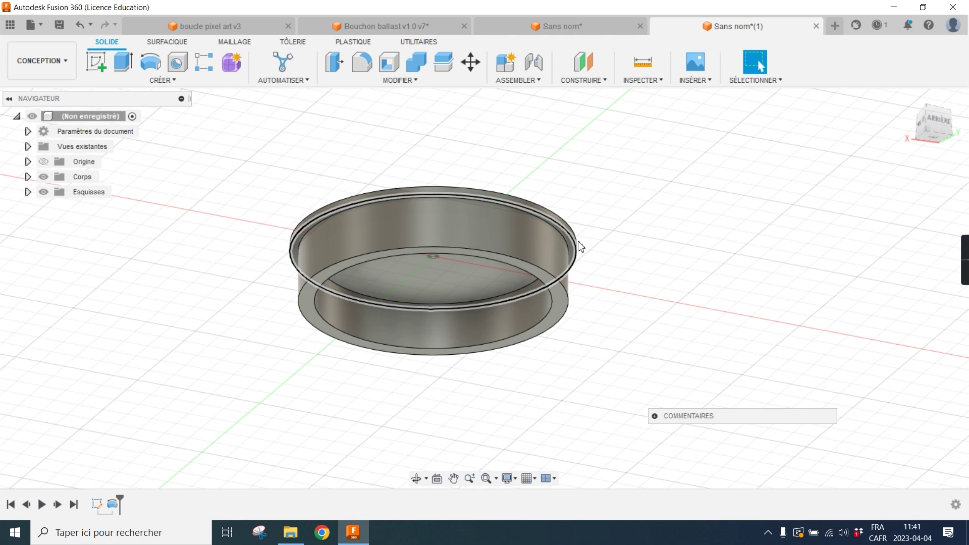
{"action": "middle_click_drag", "start_coordinate": [643, 181], "coordinate": [842, 262], "text": "shift"}
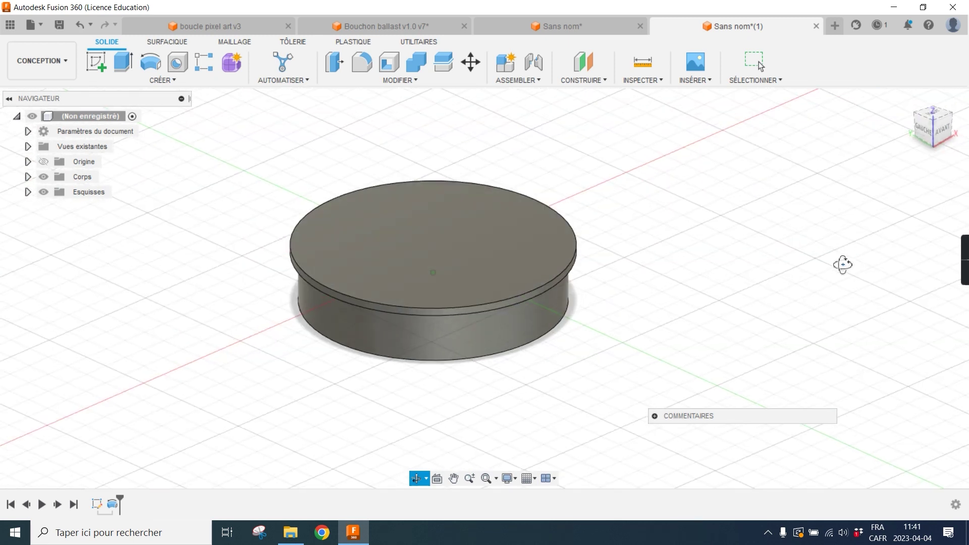